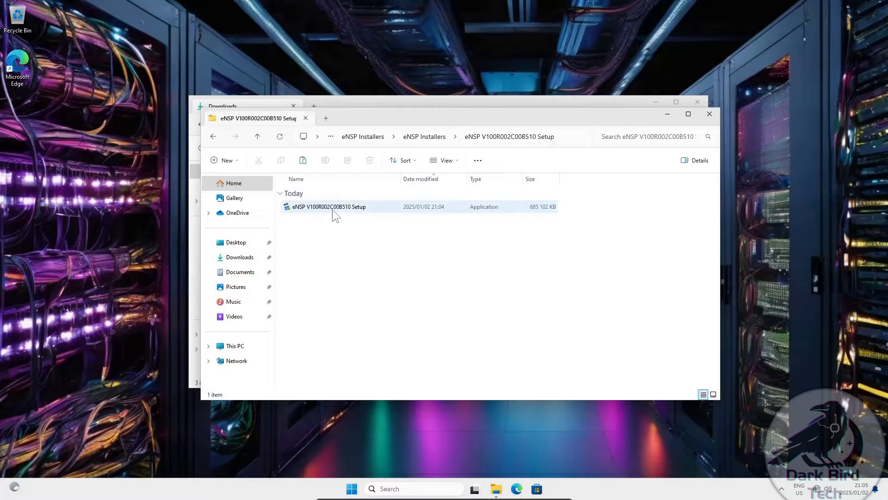
Launch the eNSP V100R002C00B510 Setup application and allow it to make changes to the device.
{"action": "double_click", "coordinate": [332, 209]}
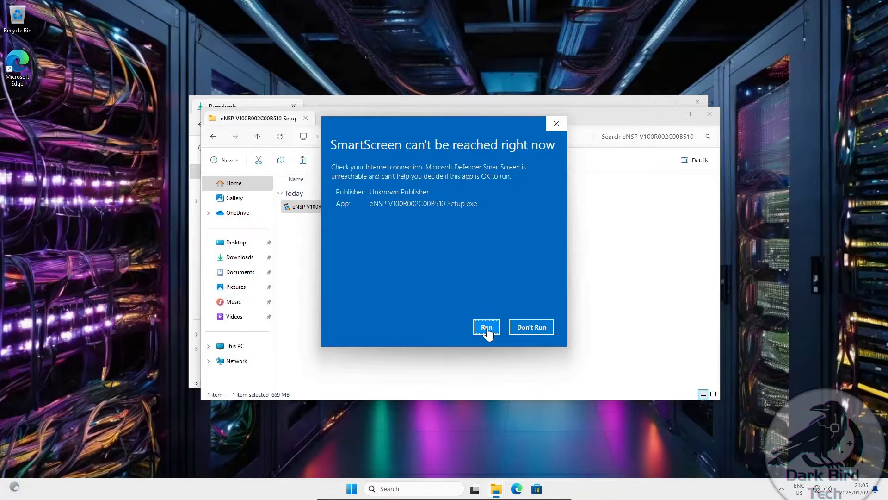
{"action": "left_click", "coordinate": [486, 328]}
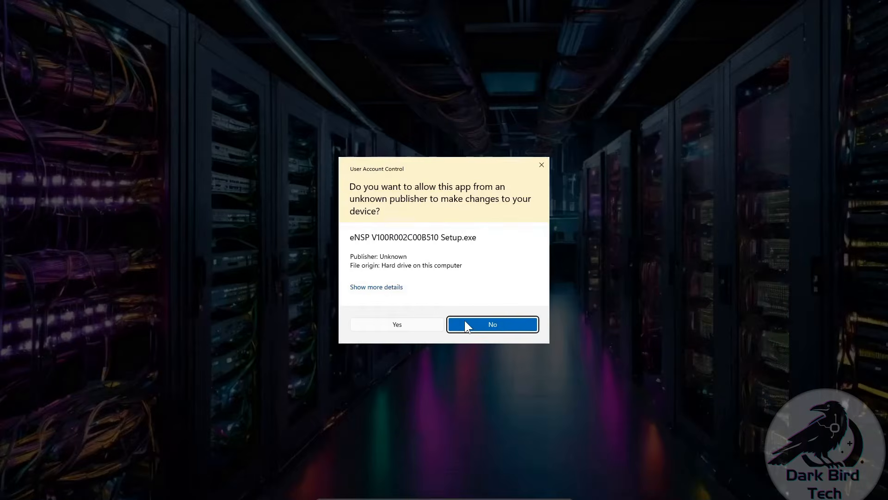
{"action": "left_click", "coordinate": [410, 323]}
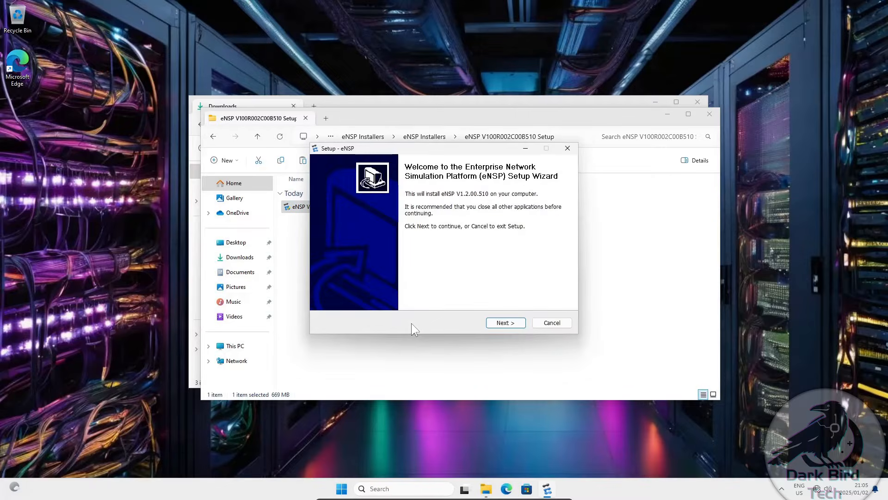
Accept the eNSP license and start the installation with the default folders, a desktop icon, WinPcap 4.1.3, Wireshark and VirtualBox 5.1.24.
{"action": "left_click", "coordinate": [503, 322]}
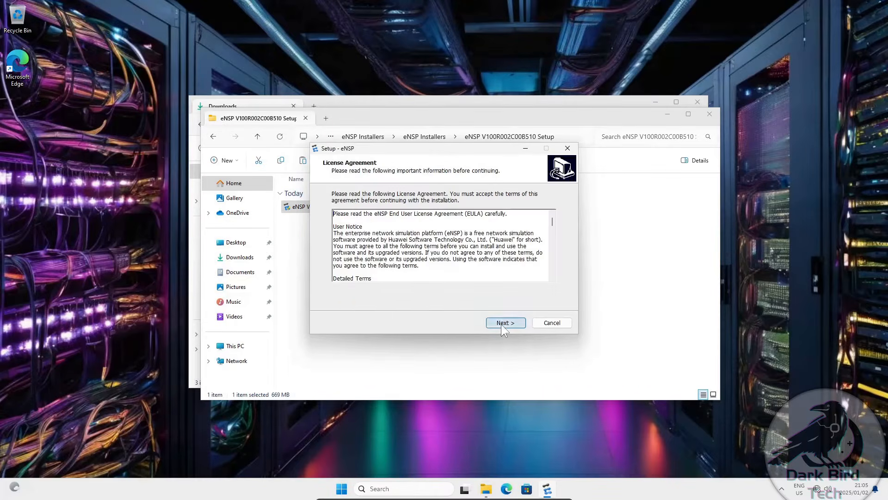
{"action": "left_click", "coordinate": [376, 292]}
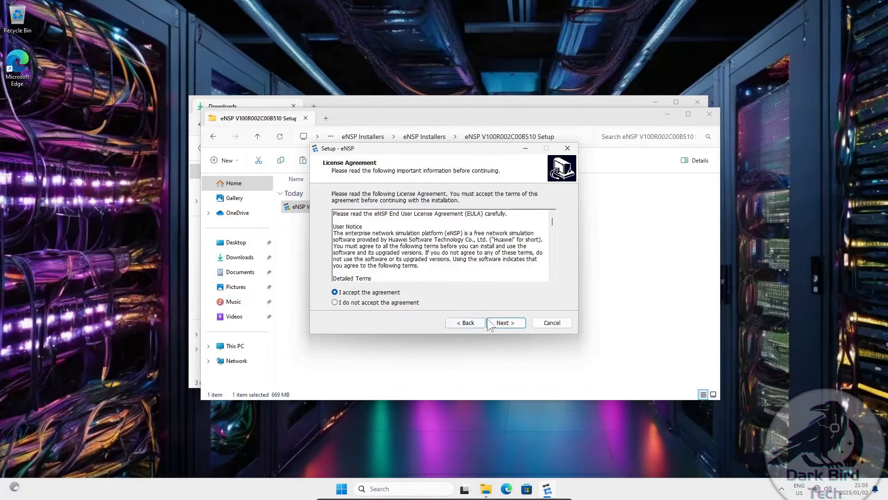
{"action": "left_click", "coordinate": [499, 324]}
{"action": "left_click", "coordinate": [497, 325]}
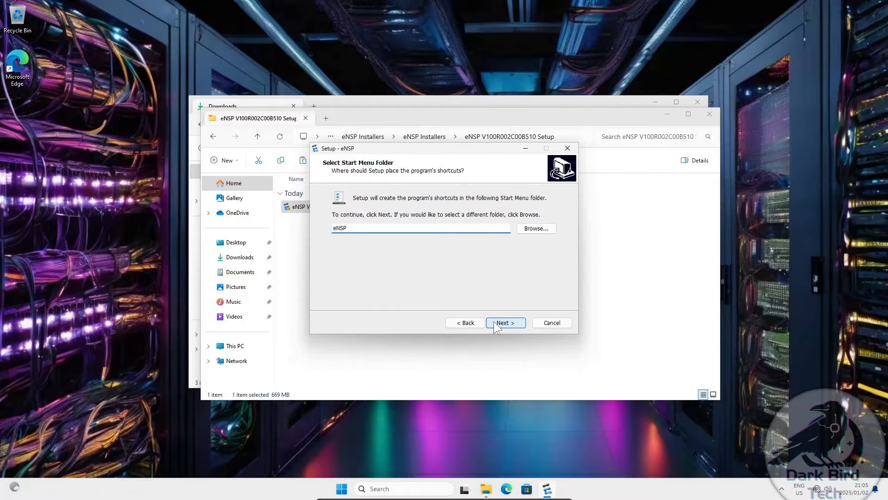
{"action": "left_click", "coordinate": [496, 324]}
{"action": "left_click", "coordinate": [496, 324]}
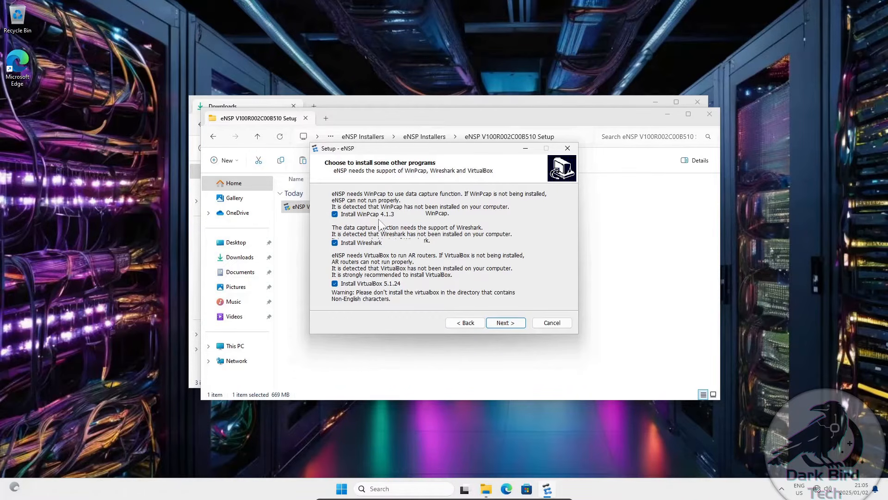
{"action": "left_click", "coordinate": [506, 326]}
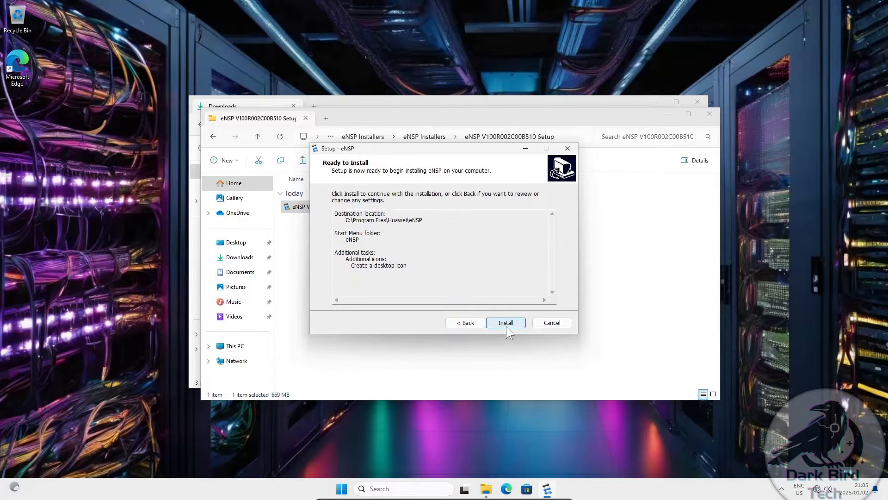
{"action": "left_click", "coordinate": [506, 326]}
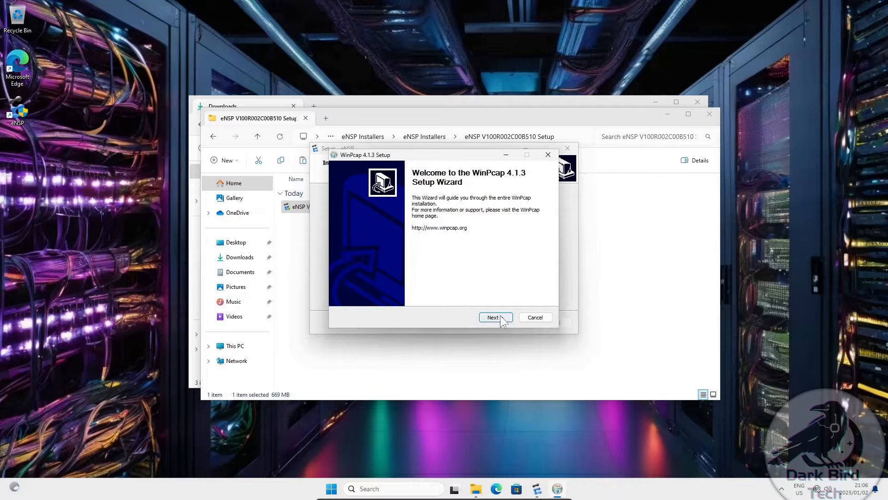
Install WinPcap 4.1.3 with its driver set to start automatically at boot time, and finish its wizard.
{"action": "left_click", "coordinate": [495, 318]}
{"action": "left_click", "coordinate": [496, 318]}
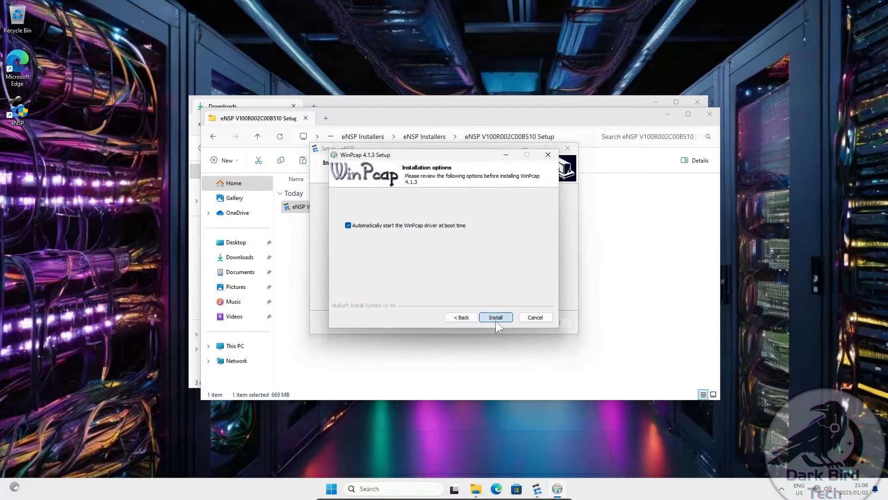
{"action": "left_click", "coordinate": [495, 319]}
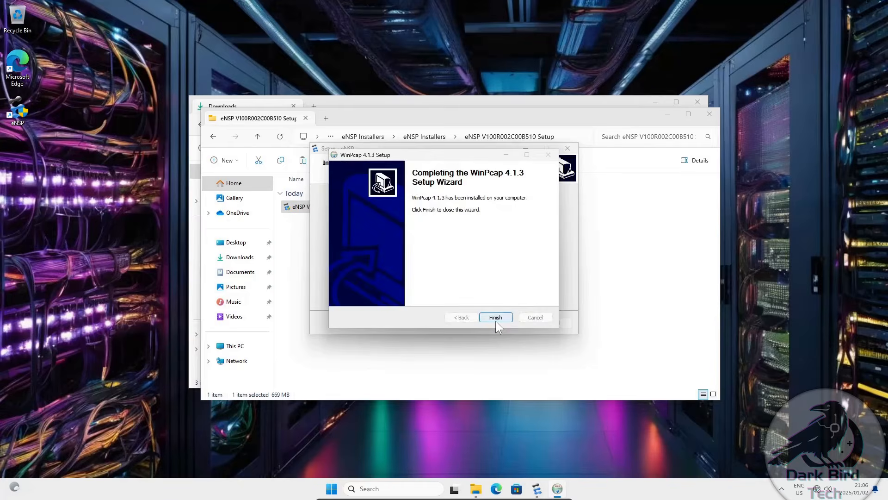
{"action": "left_click", "coordinate": [495, 318]}
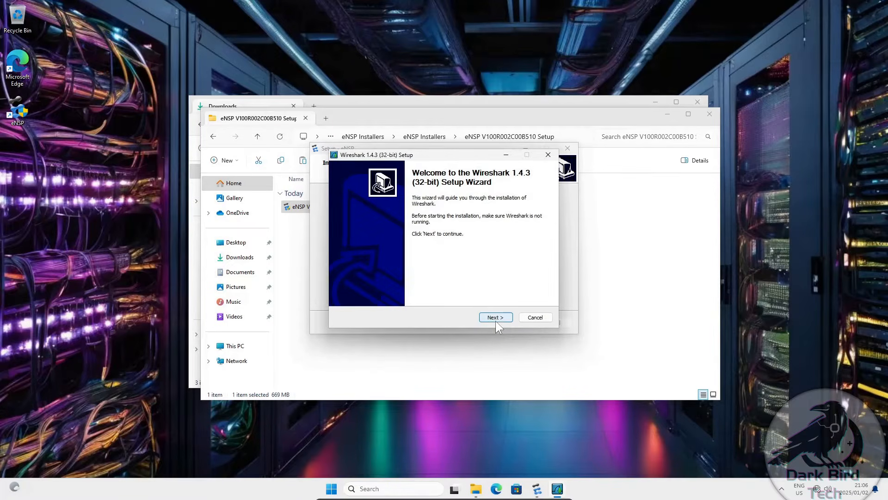
Install Wireshark 1.4.3 (32-bit) with the default options in C:\Program Files (x86)\Wireshark, and finish its wizard.
{"action": "left_click", "coordinate": [495, 321]}
{"action": "left_click", "coordinate": [495, 321]}
{"action": "left_click", "coordinate": [495, 321]}
{"action": "left_click", "coordinate": [496, 320]}
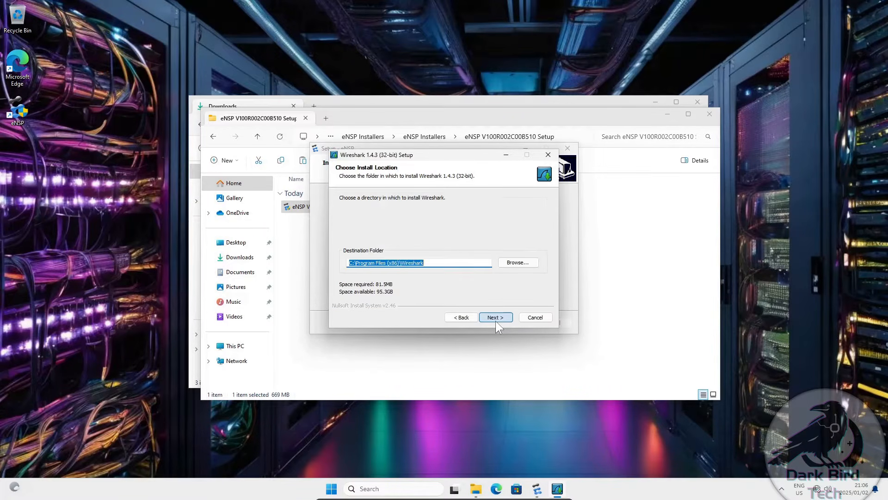
{"action": "left_click", "coordinate": [495, 321]}
{"action": "left_click", "coordinate": [495, 321]}
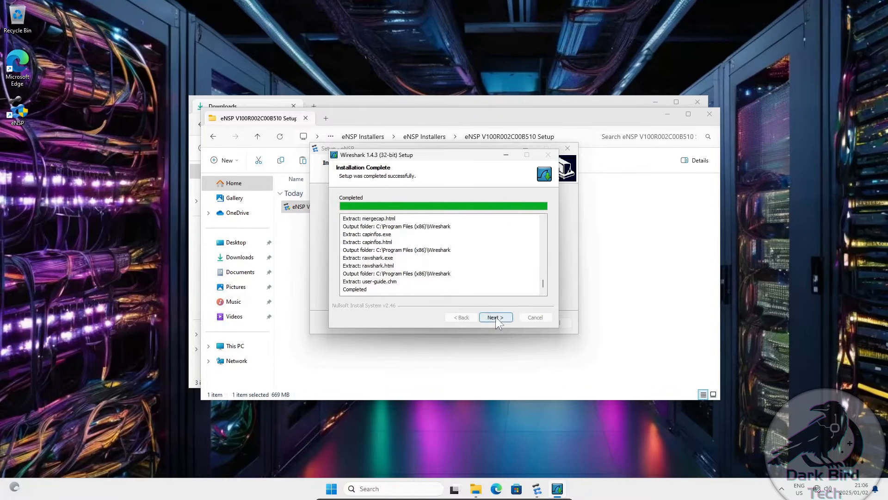
{"action": "left_click", "coordinate": [495, 316]}
{"action": "left_click", "coordinate": [495, 316]}
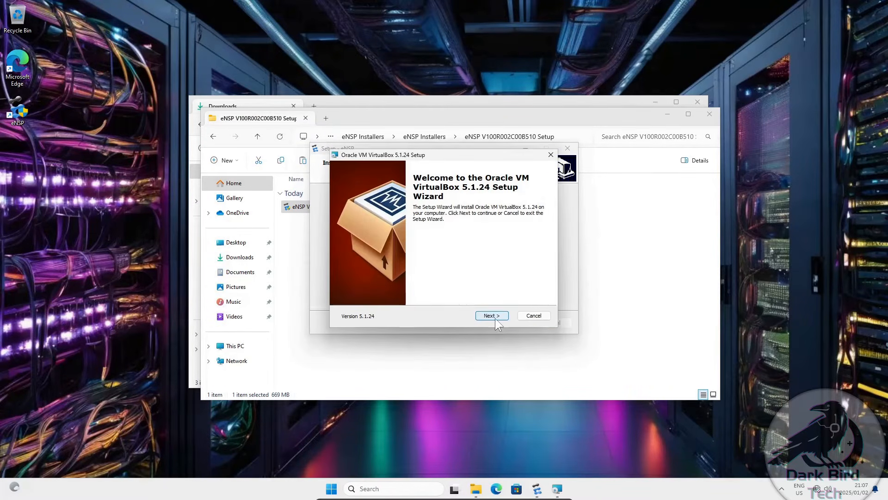
Install Oracle VM VirtualBox 5.1.24 with default options and the Oracle device software, and finish without starting VirtualBox.
{"action": "left_click", "coordinate": [495, 316]}
{"action": "left_click", "coordinate": [495, 316]}
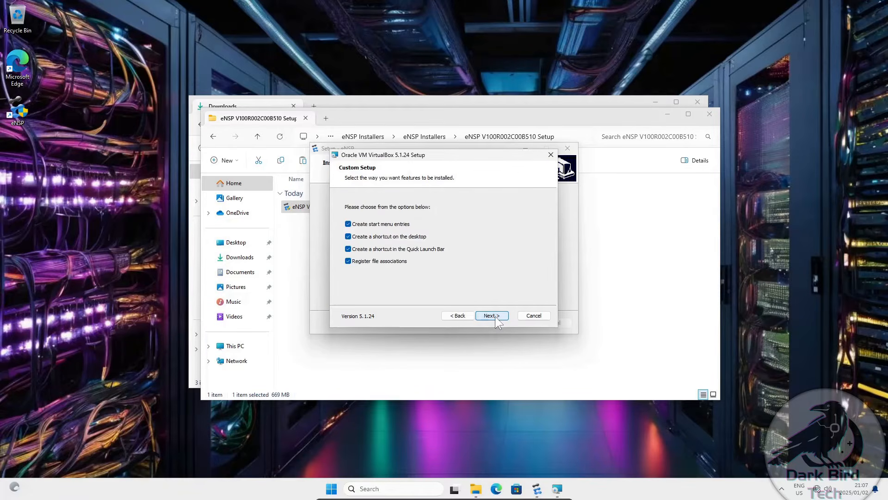
{"action": "left_click", "coordinate": [495, 316]}
{"action": "left_click", "coordinate": [495, 316]}
{"action": "left_click", "coordinate": [495, 316]}
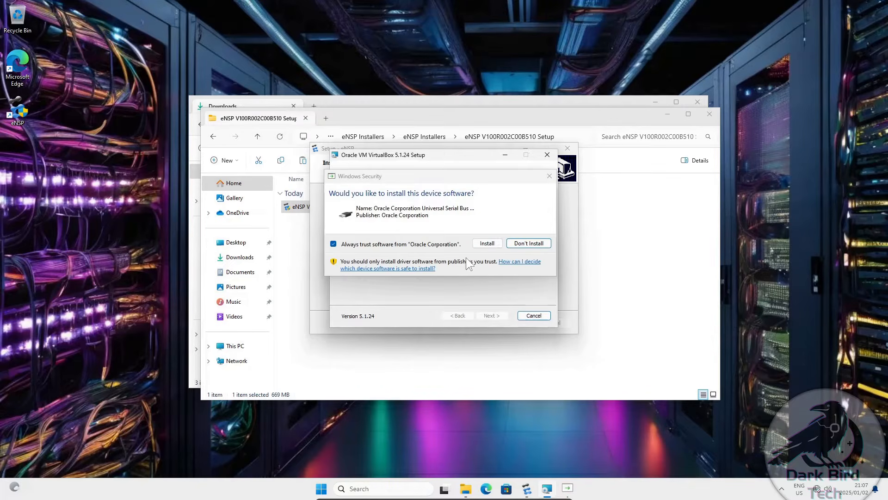
{"action": "left_click", "coordinate": [490, 242]}
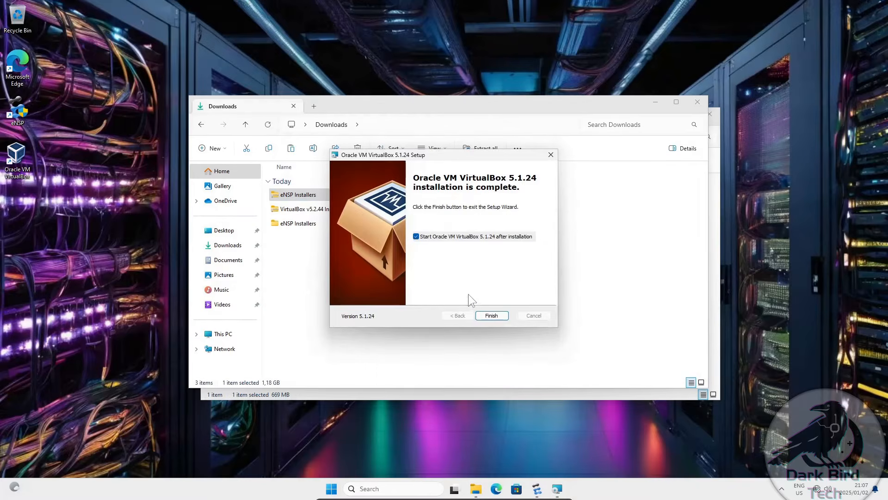
{"action": "left_click", "coordinate": [416, 236]}
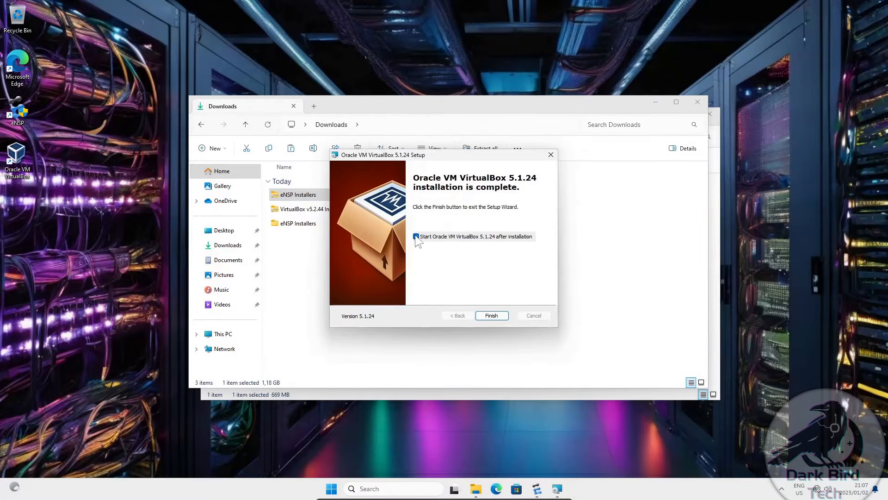
{"action": "left_click", "coordinate": [491, 315]}
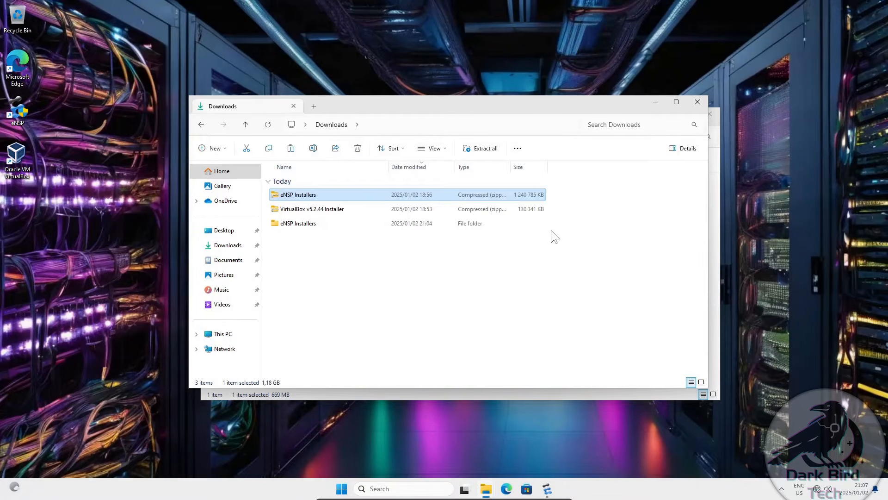
Launch eNSP_Setup from the eNSP V100R003C00SPC100 Setup folder and allow it to make changes to the device.
{"action": "left_click", "coordinate": [403, 394]}
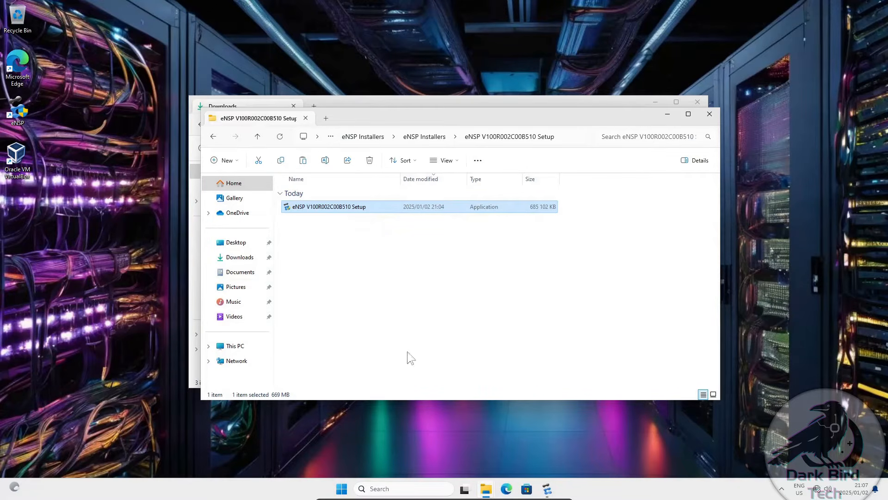
{"action": "left_click", "coordinate": [209, 137]}
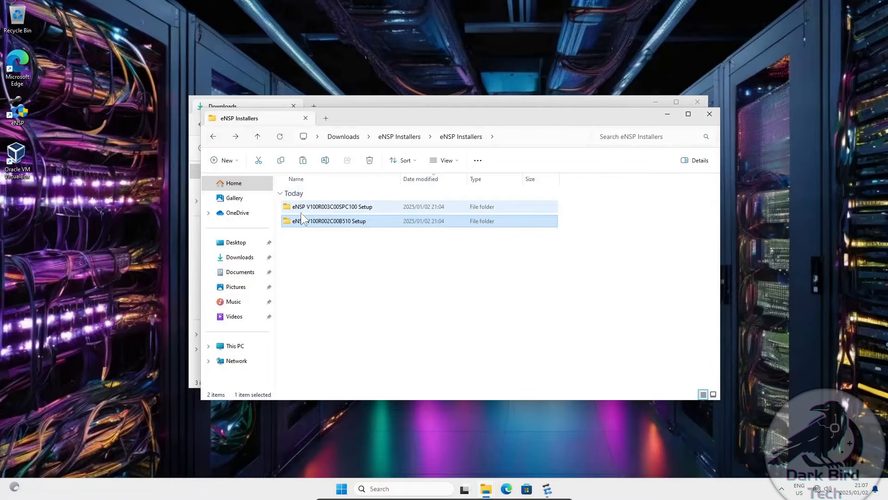
{"action": "double_click", "coordinate": [301, 213]}
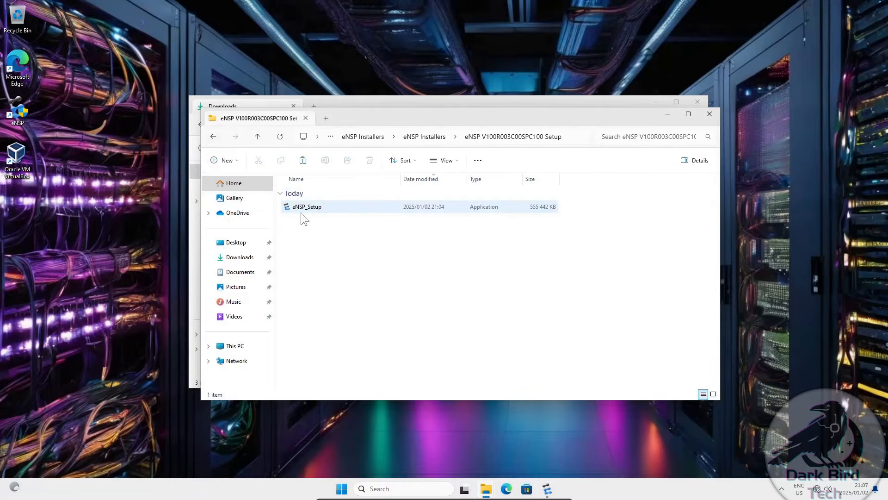
{"action": "double_click", "coordinate": [300, 212]}
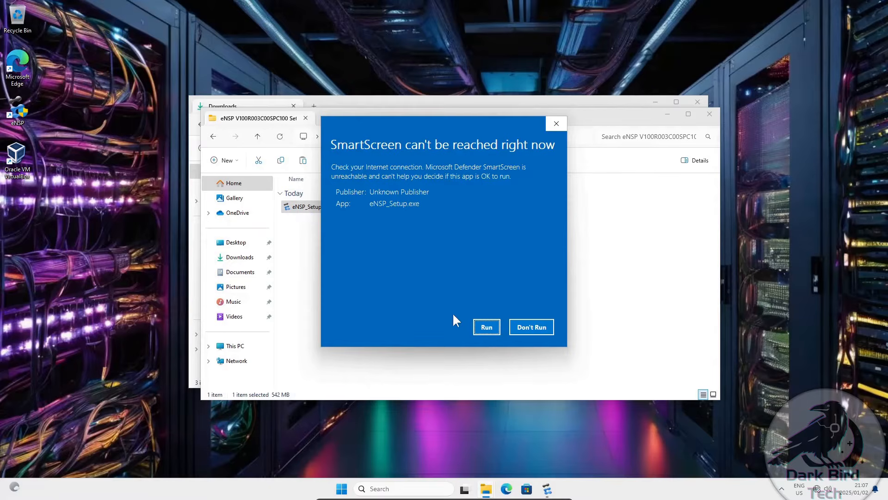
{"action": "left_click", "coordinate": [490, 327]}
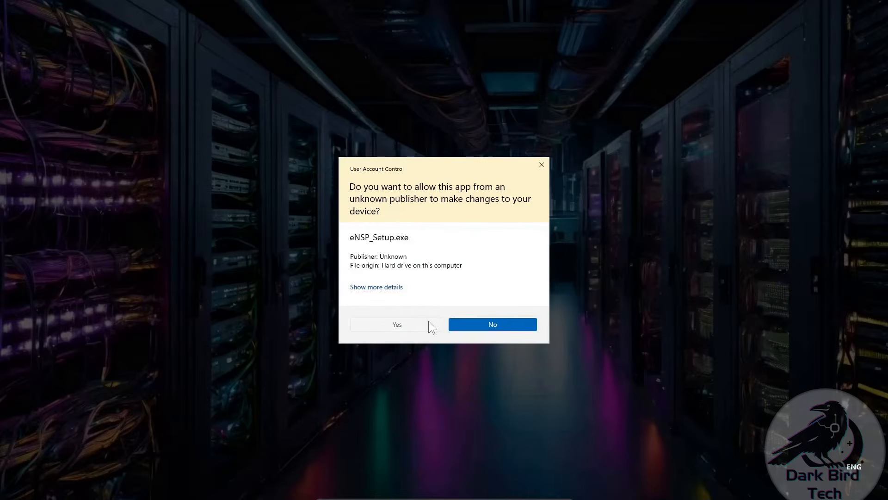
{"action": "left_click", "coordinate": [428, 322]}
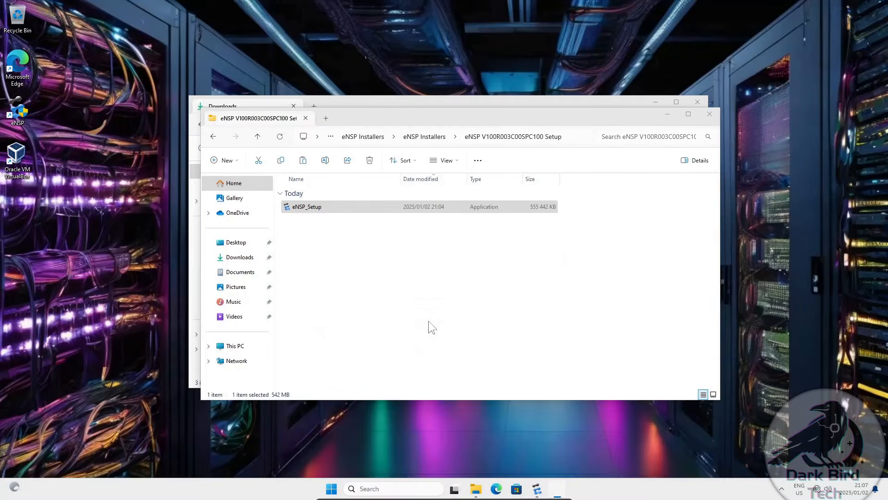
Accept the license of the second eNSP installer and install it with the default options and a desktop icon.
{"action": "left_click", "coordinate": [512, 326]}
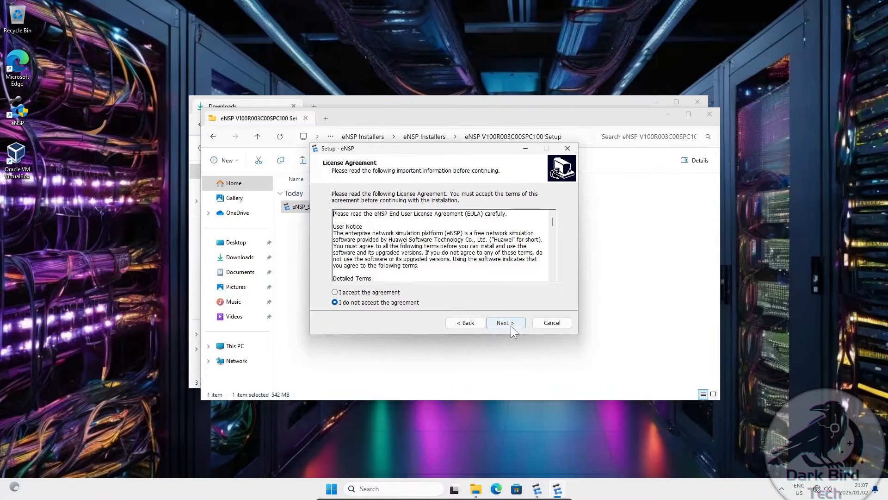
{"action": "left_click", "coordinate": [399, 293]}
{"action": "left_click", "coordinate": [505, 323]}
{"action": "left_click", "coordinate": [505, 322]}
{"action": "left_click", "coordinate": [505, 323]}
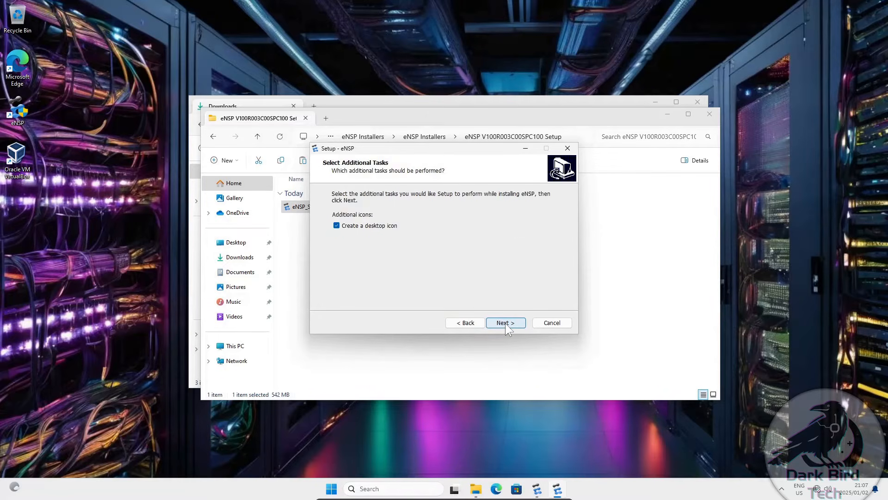
{"action": "left_click", "coordinate": [505, 323]}
{"action": "left_click", "coordinate": [505, 323]}
{"action": "left_click", "coordinate": [505, 323]}
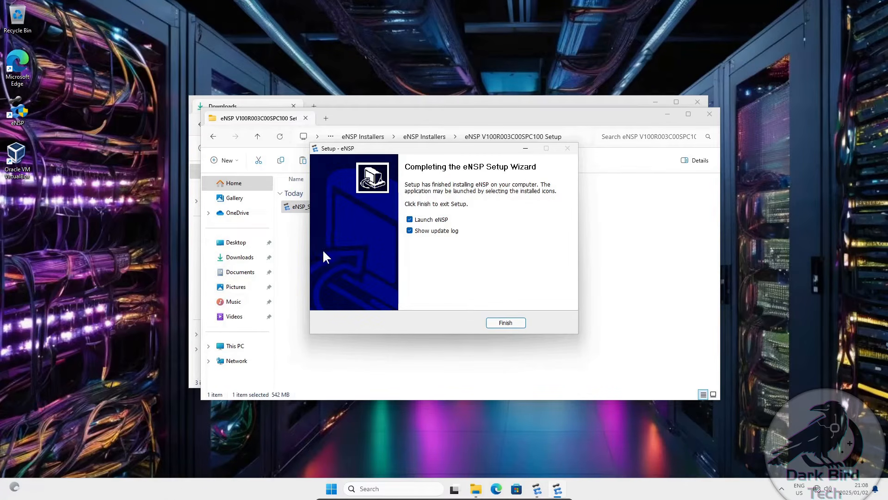
Finish both open eNSP setup wizards with launching eNSP and showing the update log turned off.
{"action": "left_click", "coordinate": [410, 230]}
{"action": "left_click", "coordinate": [409, 219]}
{"action": "left_click", "coordinate": [505, 322]}
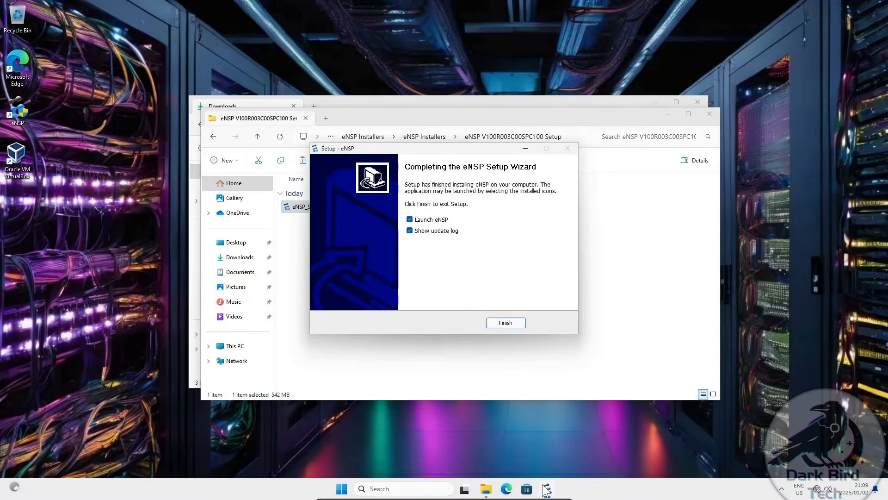
{"action": "left_click", "coordinate": [437, 230]}
{"action": "left_click", "coordinate": [437, 219]}
{"action": "left_click", "coordinate": [503, 323]}
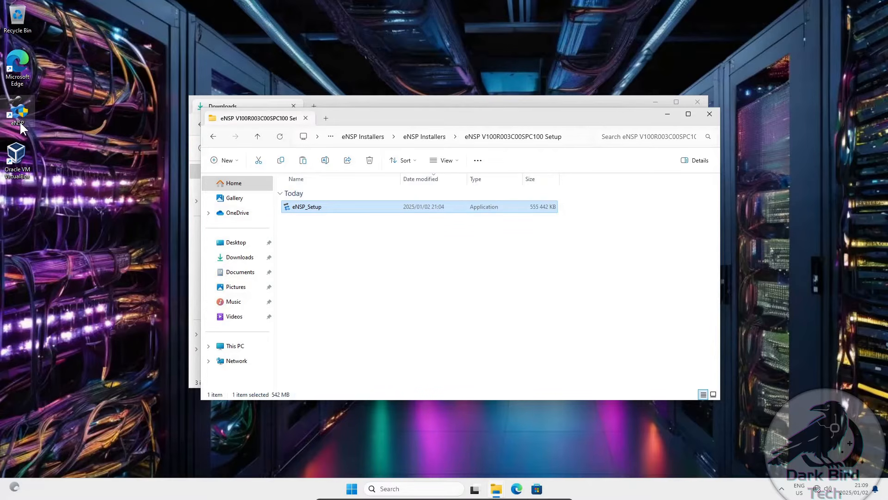
Try to start the installed Oracle VM VirtualBox from the desktop.
{"action": "double_click", "coordinate": [17, 158]}
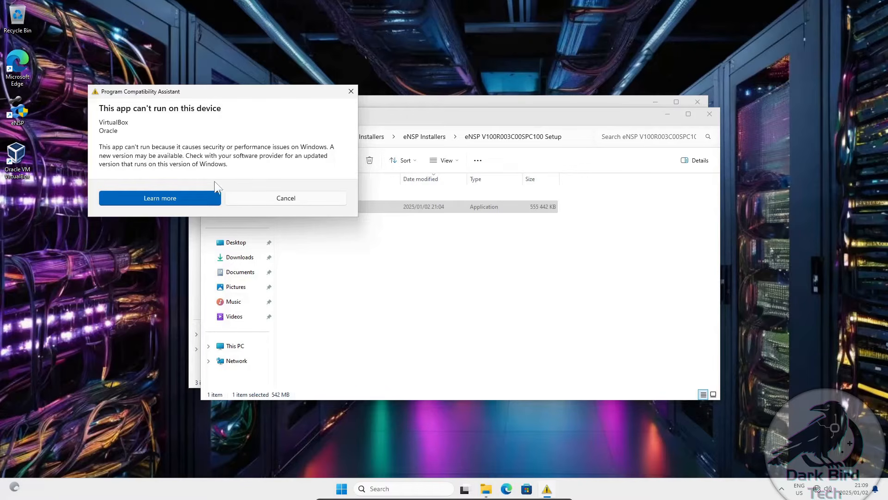
{"action": "left_click", "coordinate": [257, 201]}
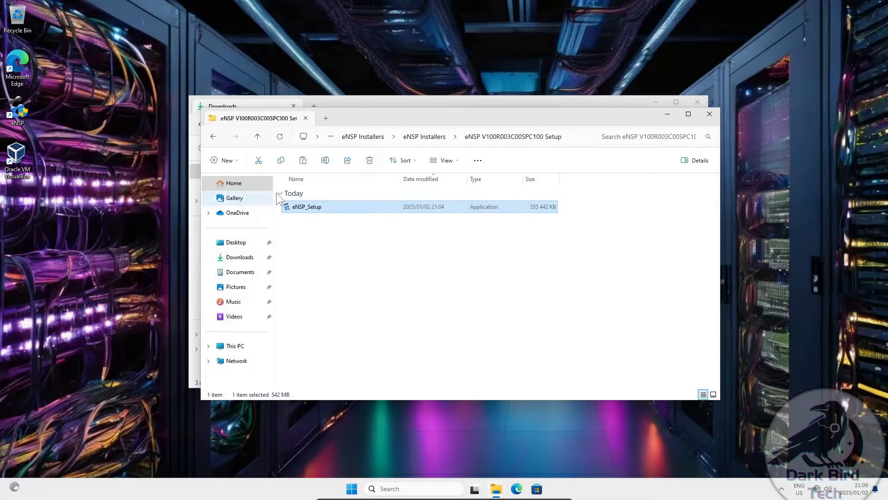
Extract the VirtualBox v5.2.44 Installer archive in Downloads to its suggested folder and show the extracted files.
{"action": "left_click", "coordinate": [352, 100]}
{"action": "right_click", "coordinate": [323, 212]}
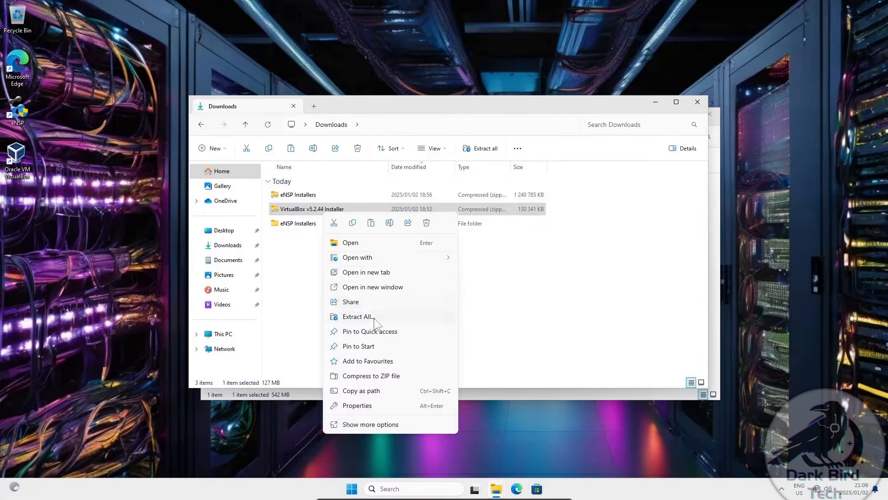
{"action": "left_click", "coordinate": [374, 318]}
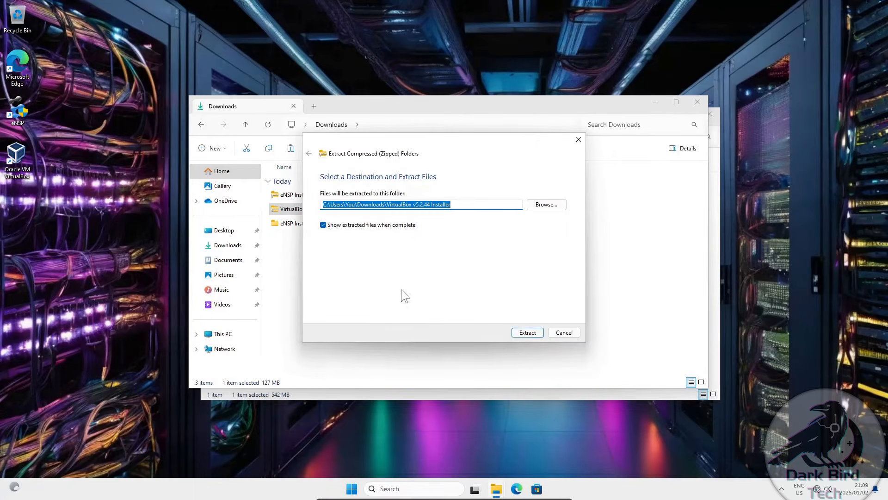
{"action": "left_click", "coordinate": [523, 332]}
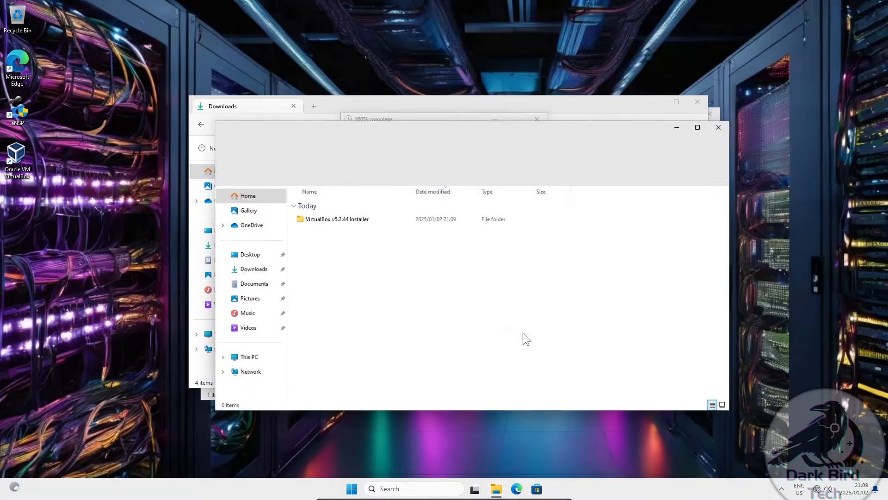
Launch VirtualBox-5.2.44-139111-Win from the extracted VirtualBox v5.2.44 Installer folder.
{"action": "left_click", "coordinate": [306, 218]}
{"action": "double_click", "coordinate": [306, 218]}
{"action": "double_click", "coordinate": [313, 232]}
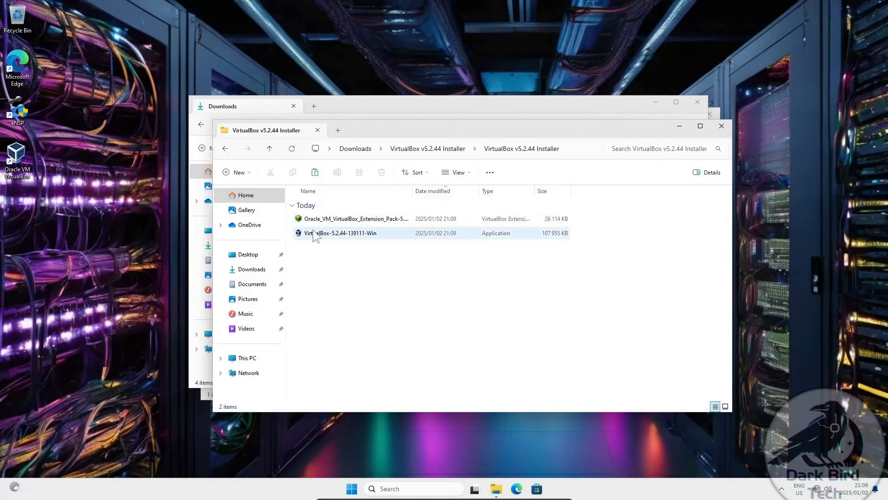
Go through the Oracle VM VirtualBox 5.2.44 setup with the default options and allow it to make changes to the device.
{"action": "left_click", "coordinate": [486, 326]}
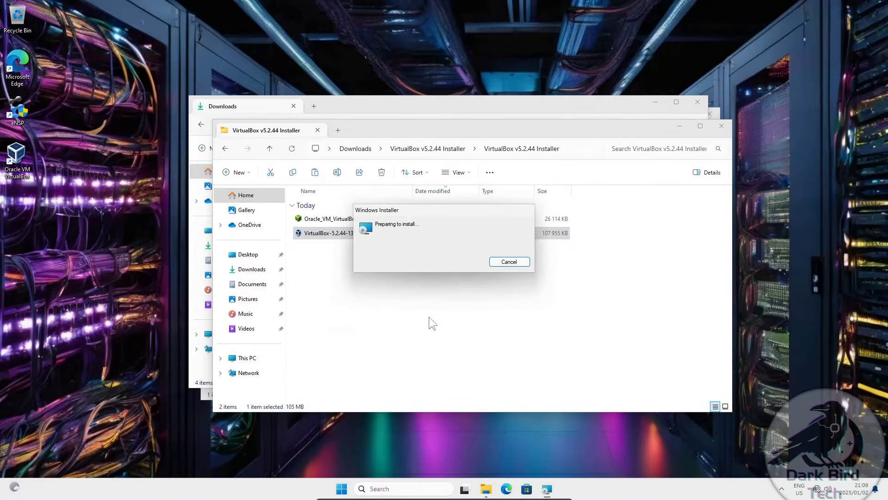
{"action": "left_click", "coordinate": [491, 315]}
{"action": "left_click", "coordinate": [491, 315]}
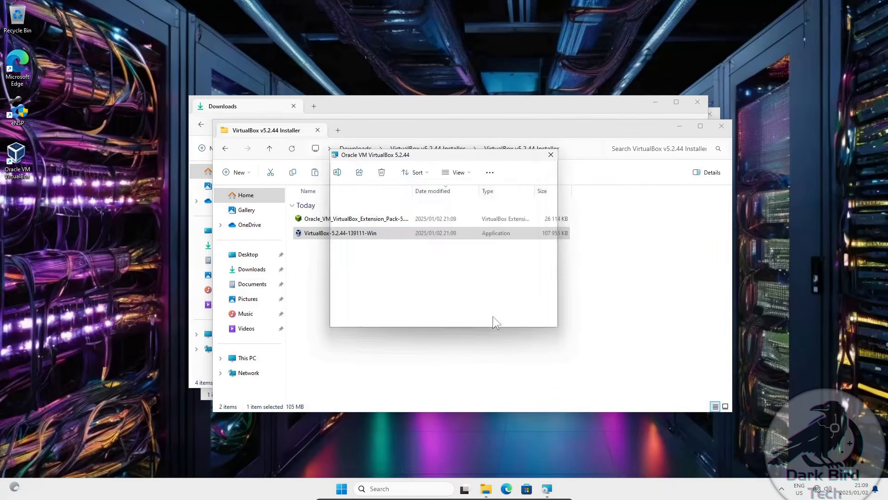
{"action": "left_click", "coordinate": [492, 316]}
{"action": "left_click", "coordinate": [491, 316]}
{"action": "left_click", "coordinate": [492, 315]}
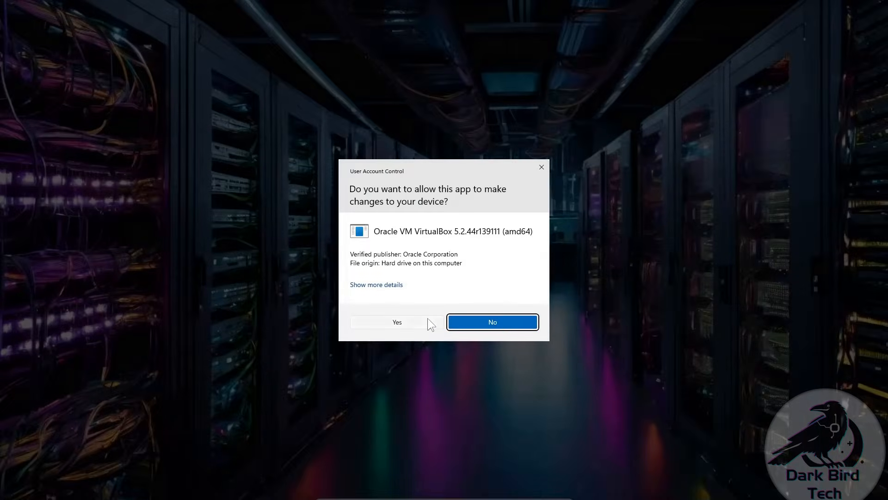
{"action": "left_click", "coordinate": [427, 319]}
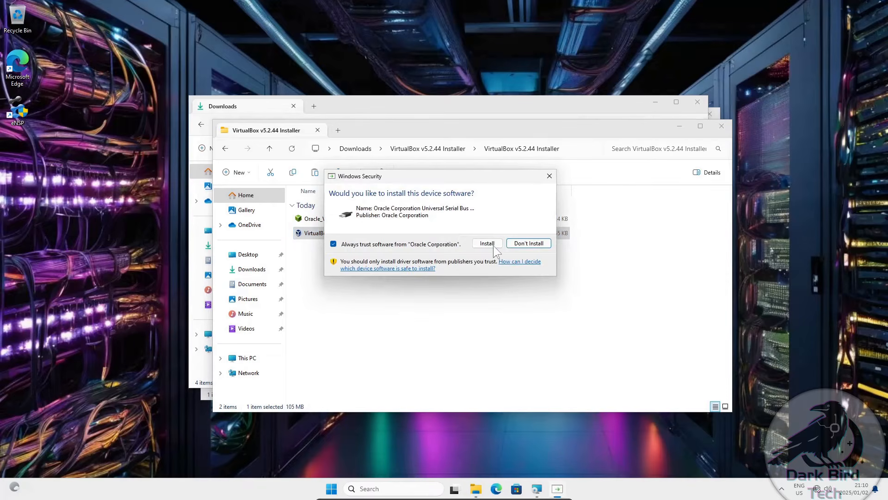
Install the Oracle Corporation device software with the publisher always trusted, and finish the setup with VirtualBox set to start.
{"action": "left_click", "coordinate": [493, 244]}
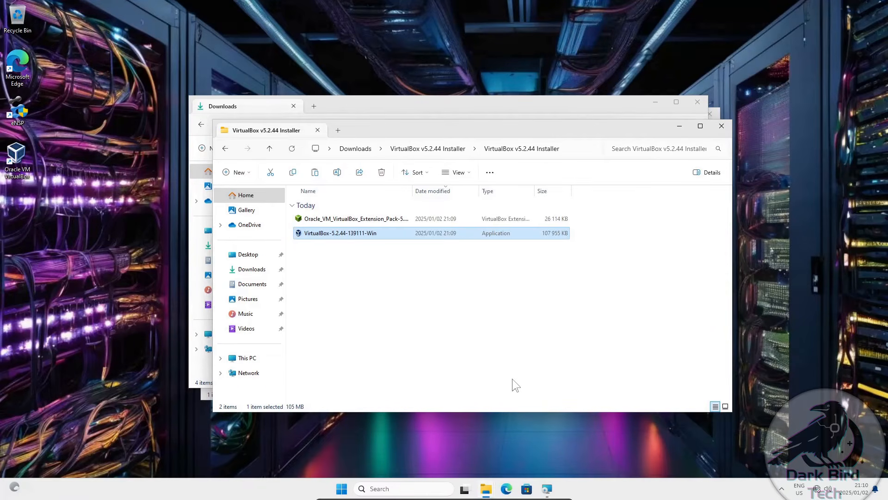
{"action": "left_click", "coordinate": [549, 489]}
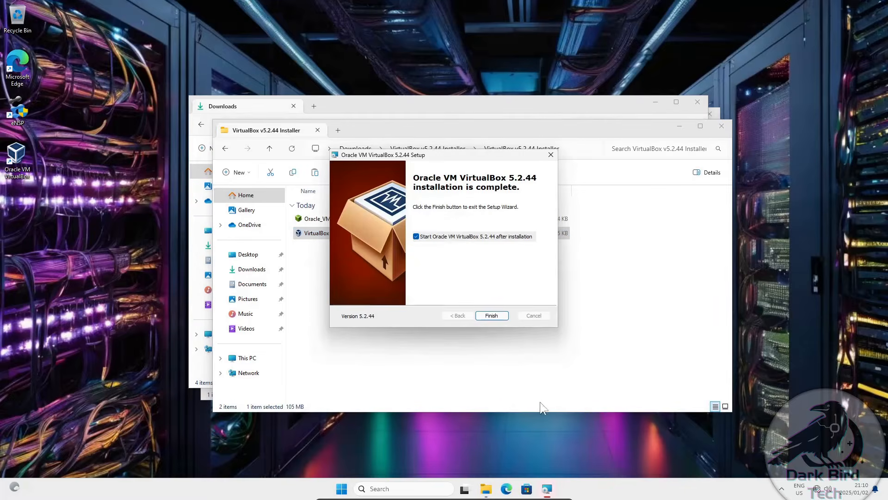
{"action": "left_click", "coordinate": [494, 315]}
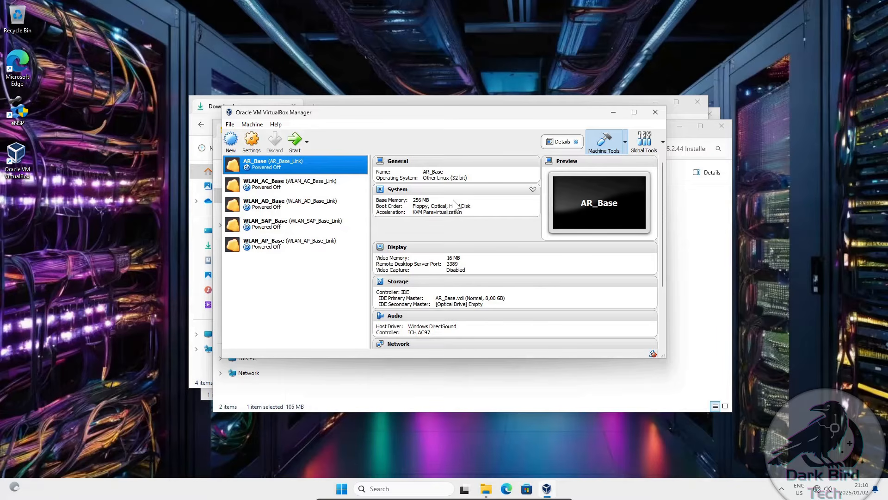
Close VirtualBox Manager and all open File Explorer windows.
{"action": "left_click", "coordinate": [655, 112]}
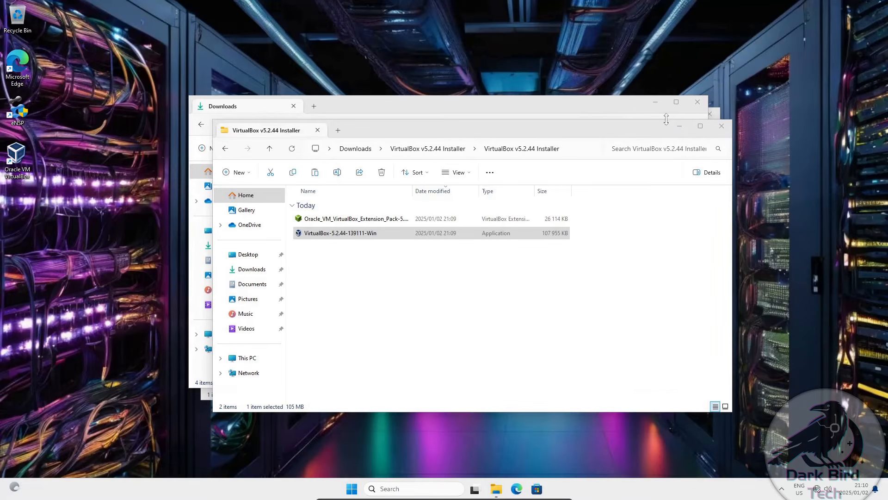
{"action": "left_click", "coordinate": [722, 126]}
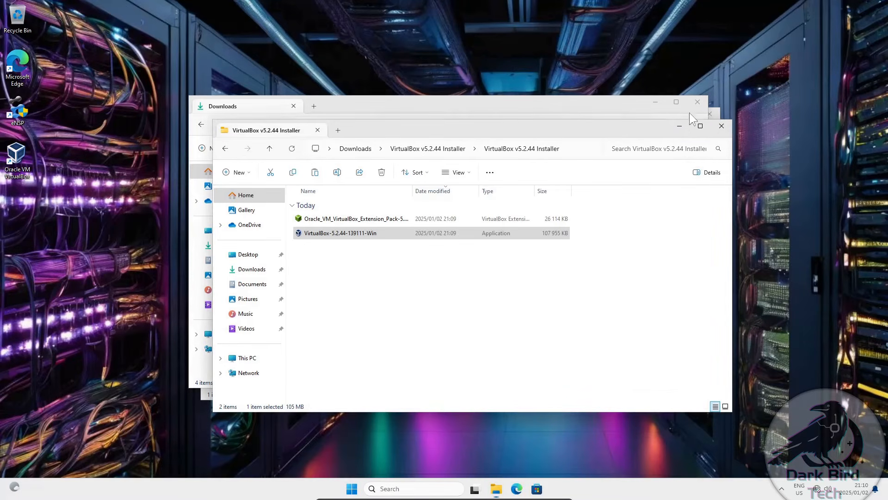
{"action": "left_click", "coordinate": [698, 102]}
{"action": "left_click", "coordinate": [709, 117]}
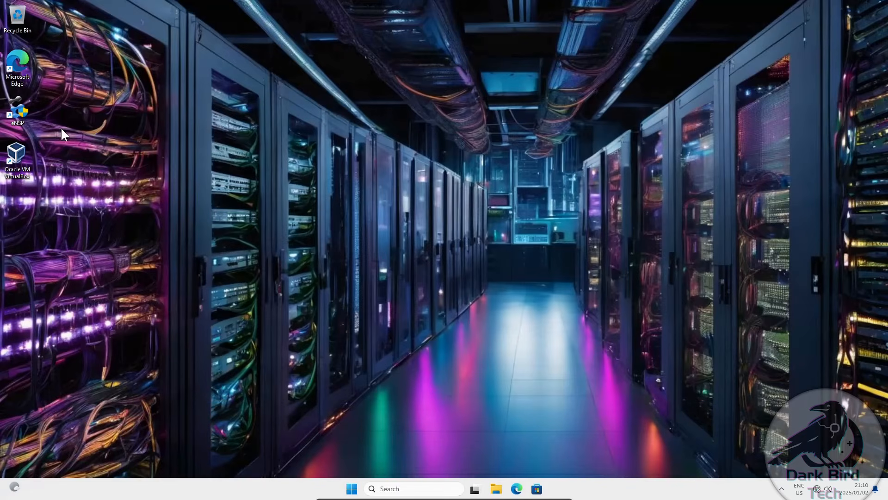
Start eNSP from the desktop, allow its device changes and the network access of ensp_vboxserver and eNSP, and dismiss the firewall notice.
{"action": "double_click", "coordinate": [24, 114]}
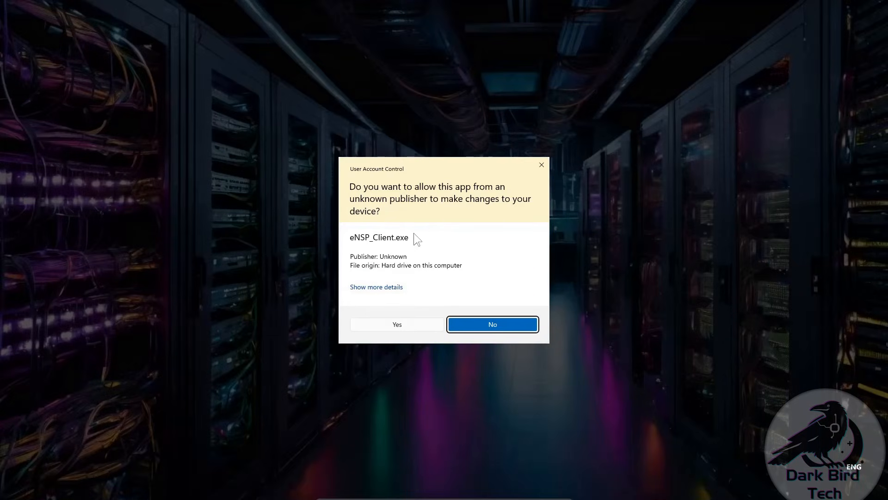
{"action": "left_click", "coordinate": [407, 324]}
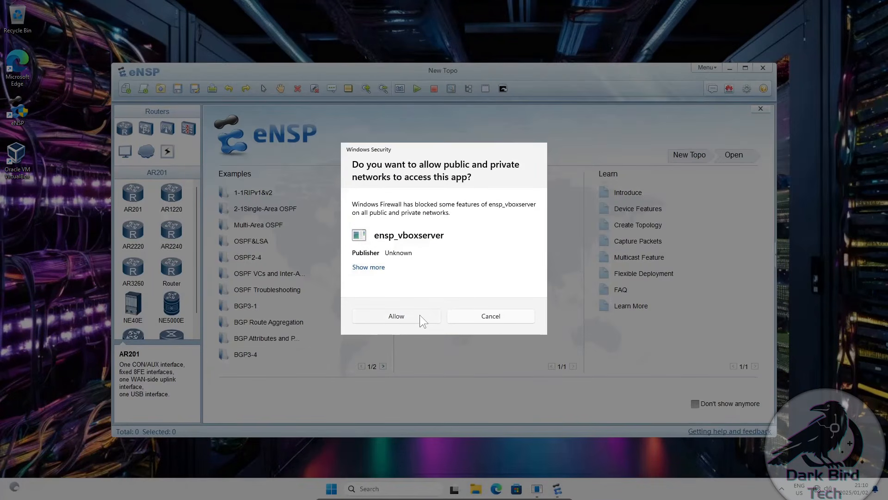
{"action": "left_click", "coordinate": [420, 315]}
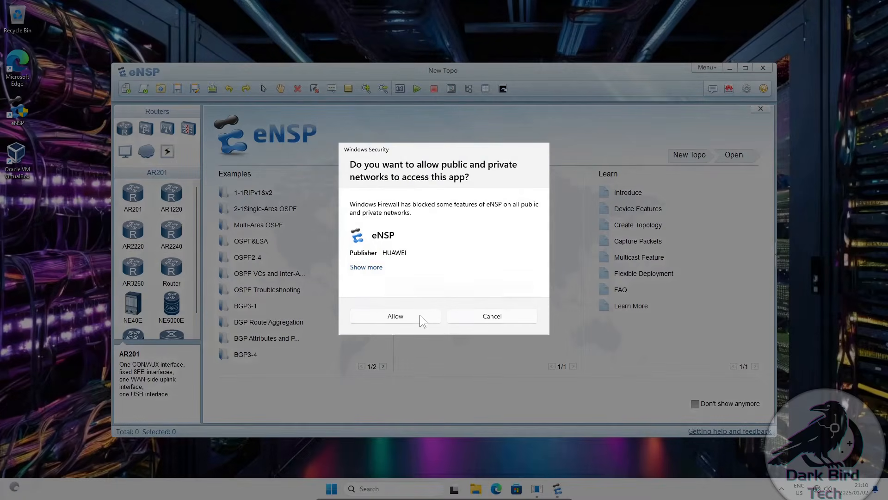
{"action": "left_click", "coordinate": [420, 314]}
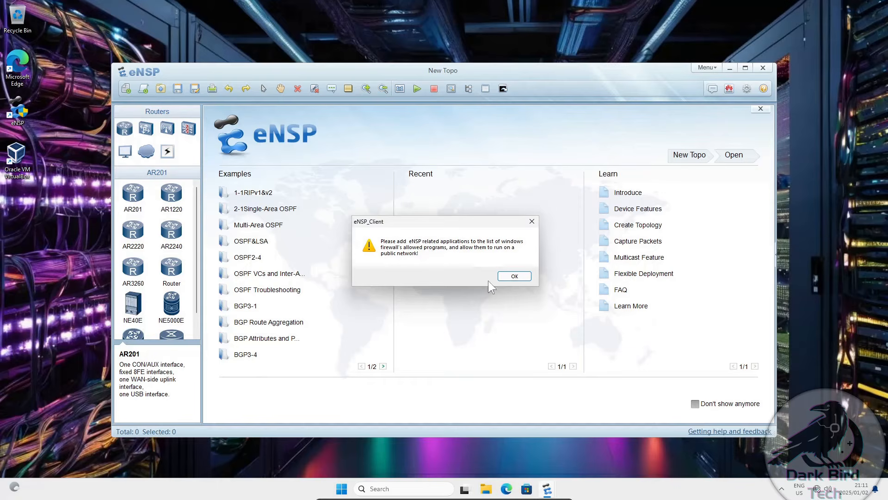
{"action": "left_click", "coordinate": [514, 276]}
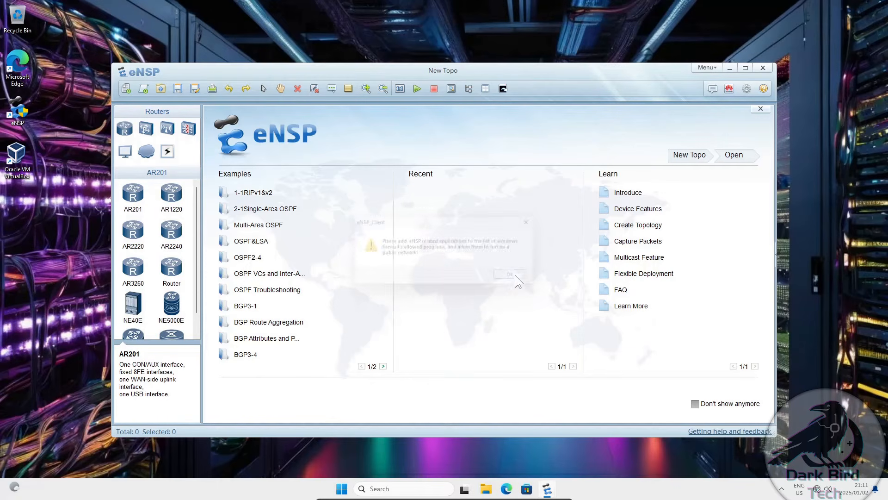
Create a new topology and place an AR2220 router with an S5700 switch beside it.
{"action": "left_click", "coordinate": [126, 88]}
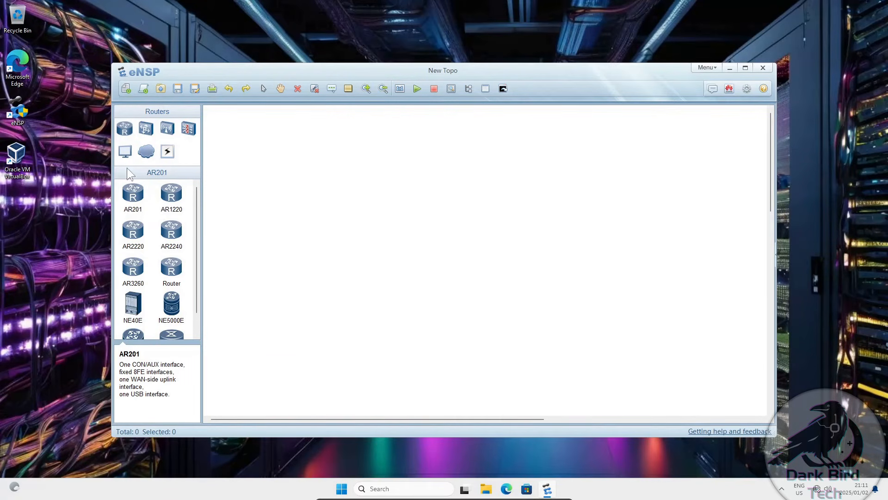
{"action": "left_click", "coordinate": [126, 129]}
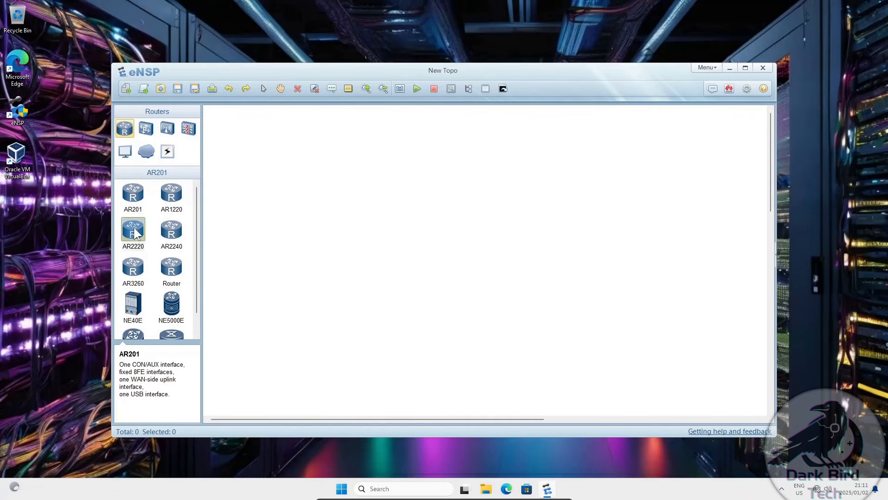
{"action": "left_click_drag", "start_coordinate": [133, 230], "coordinate": [281, 189]}
{"action": "left_click", "coordinate": [146, 130]}
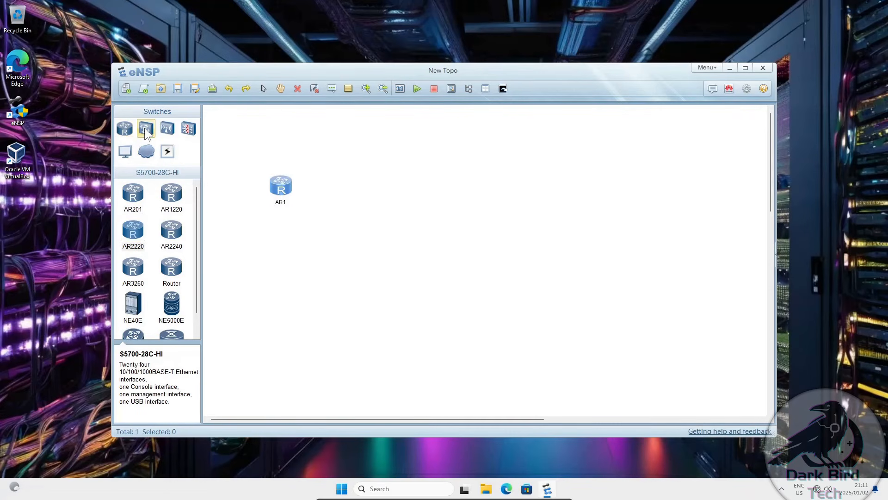
{"action": "left_click_drag", "start_coordinate": [133, 191], "coordinate": [335, 182]}
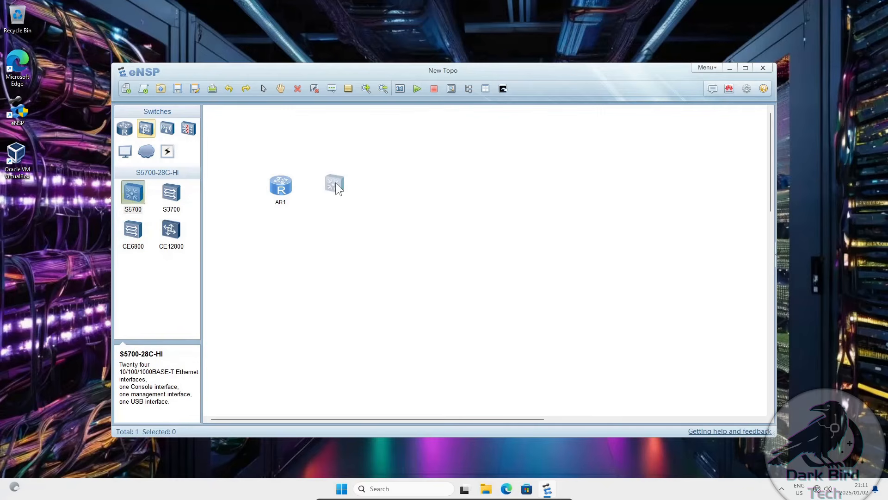
Add an AC6005 wireless controller below the router and an AP2050 access point below the switch.
{"action": "left_click", "coordinate": [168, 128]}
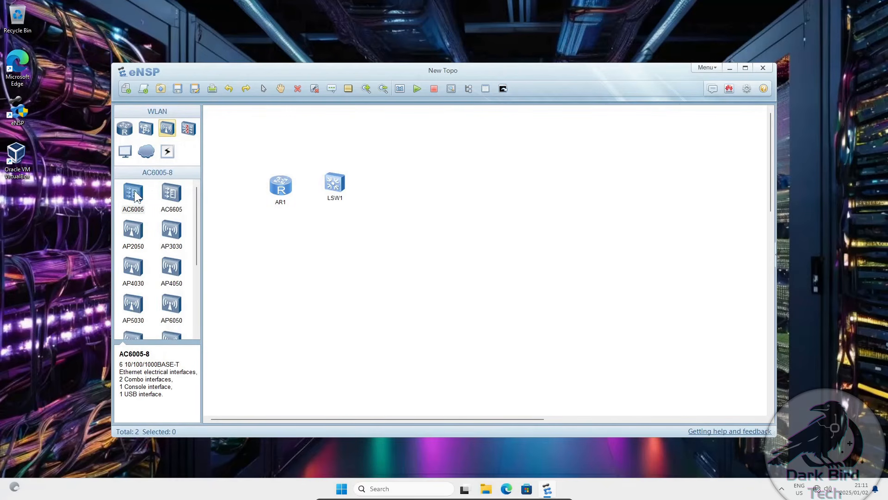
{"action": "left_click_drag", "start_coordinate": [134, 192], "coordinate": [229, 200]}
{"action": "left_click_drag", "start_coordinate": [283, 234], "coordinate": [283, 234]}
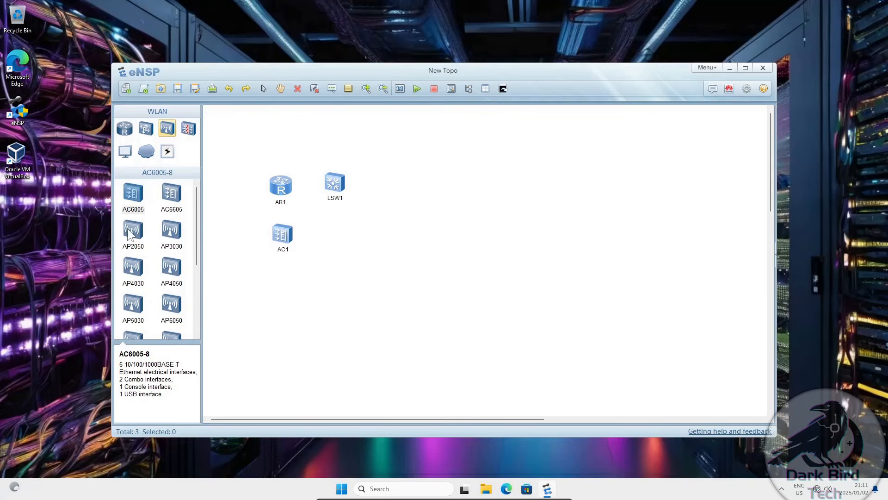
{"action": "left_click_drag", "start_coordinate": [133, 230], "coordinate": [345, 233]}
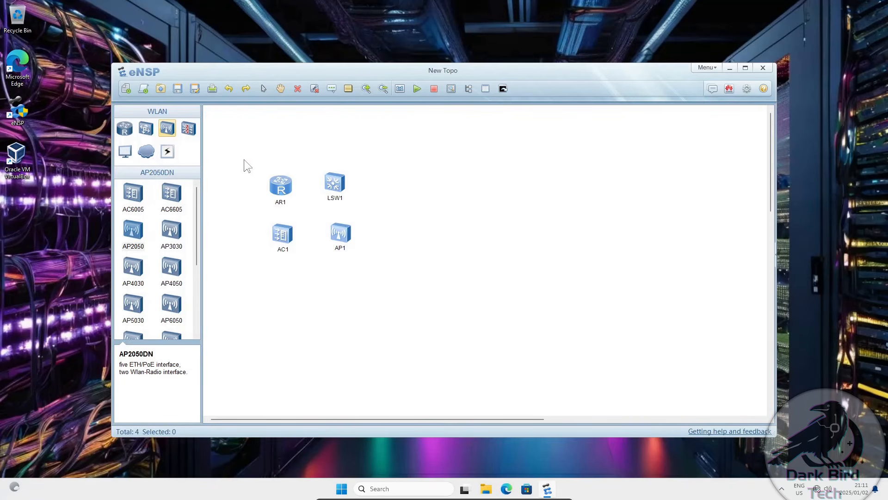
Start all four devices in the topology and allow ensp_switch to access public and private networks.
{"action": "left_click_drag", "start_coordinate": [242, 156], "coordinate": [368, 263]}
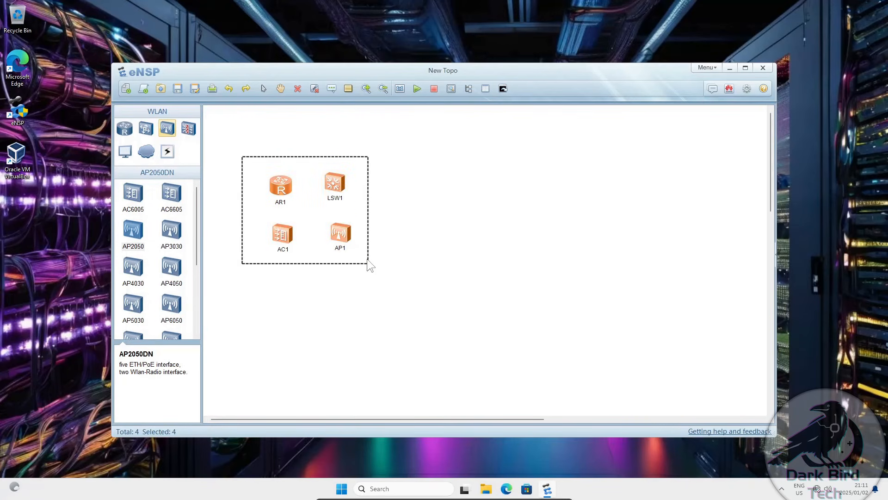
{"action": "right_click", "coordinate": [292, 187]}
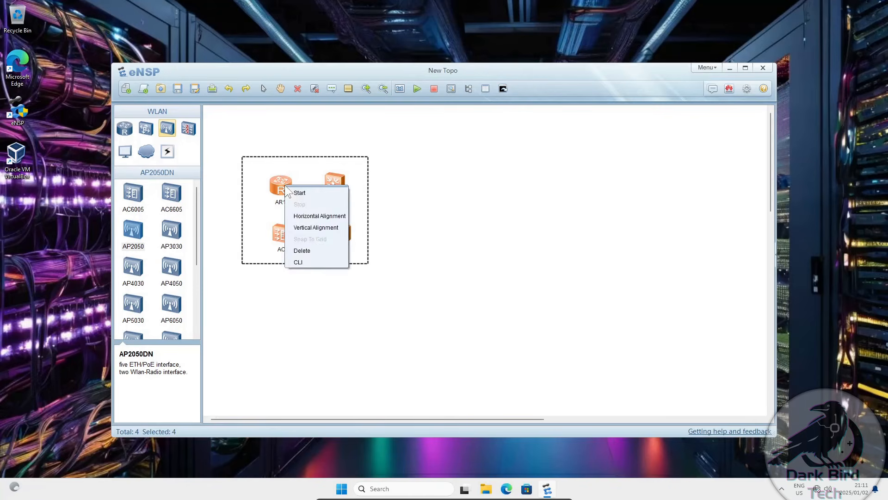
{"action": "left_click", "coordinate": [303, 192]}
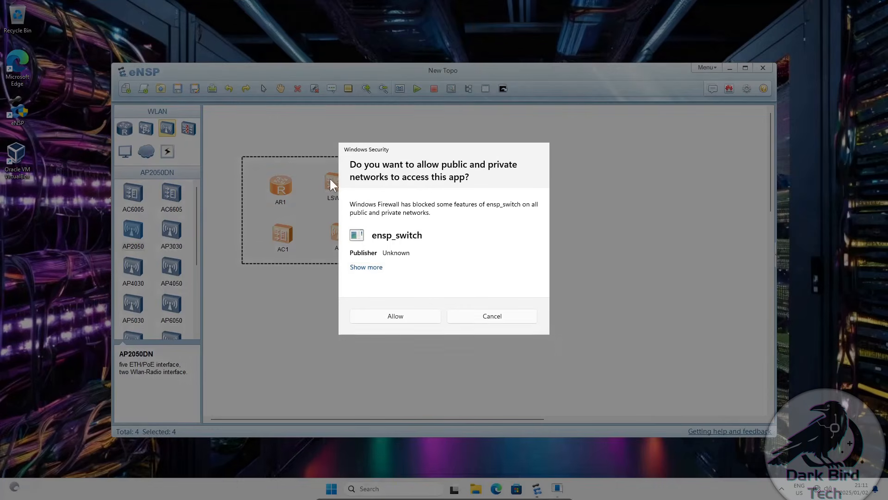
{"action": "left_click", "coordinate": [410, 316]}
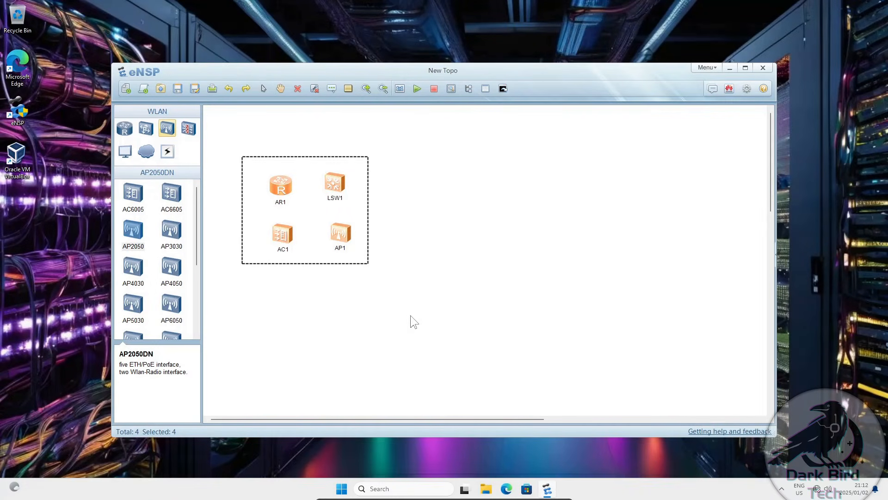
Open the command-line consoles of all four devices and spread the AP1, AC1, LSW1 and AR1 windows apart.
{"action": "right_click", "coordinate": [285, 182]}
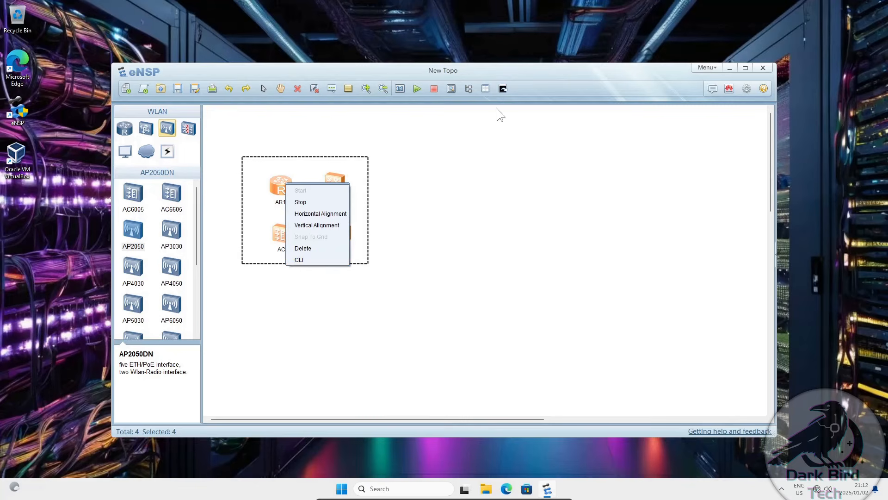
{"action": "left_click", "coordinate": [503, 88]}
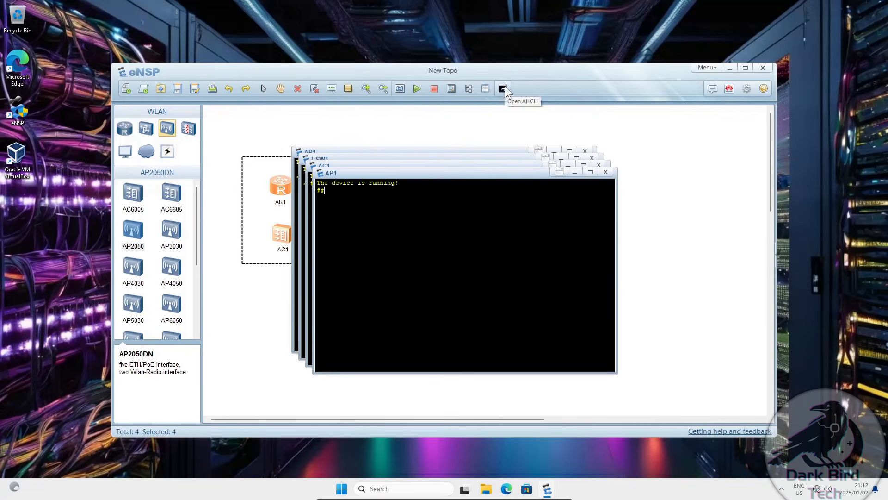
{"action": "left_click_drag", "start_coordinate": [432, 173], "coordinate": [651, 228]}
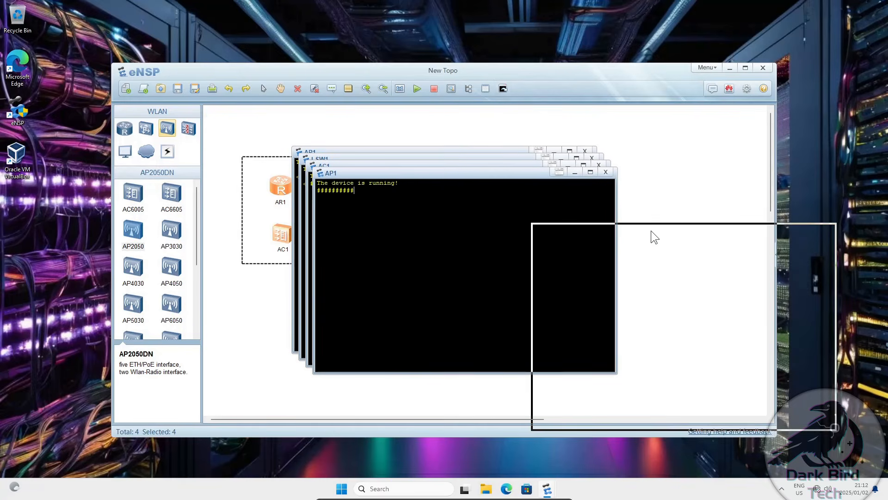
{"action": "left_click_drag", "start_coordinate": [431, 169], "coordinate": [297, 233]}
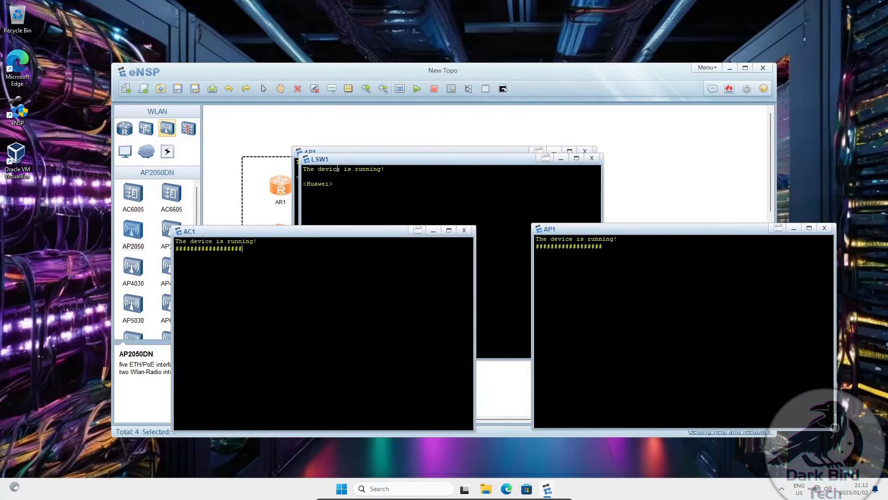
{"action": "left_click_drag", "start_coordinate": [346, 159], "coordinate": [557, 25]}
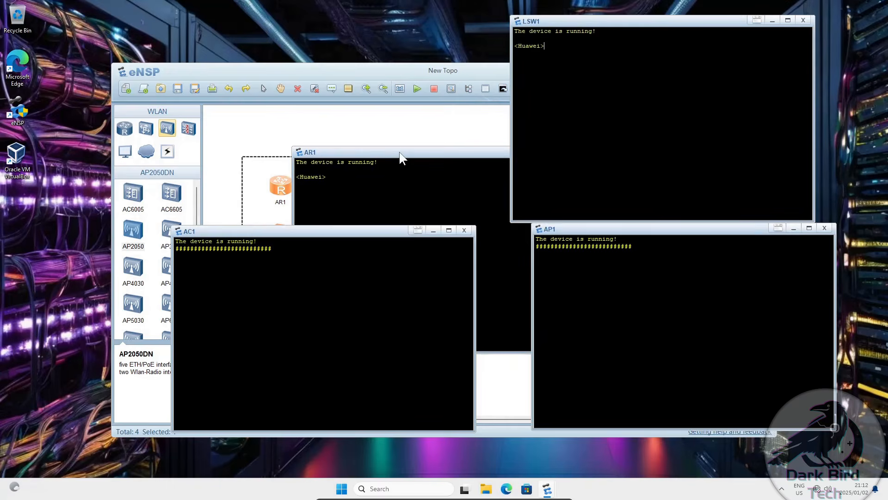
{"action": "left_click_drag", "start_coordinate": [399, 152], "coordinate": [262, 51]}
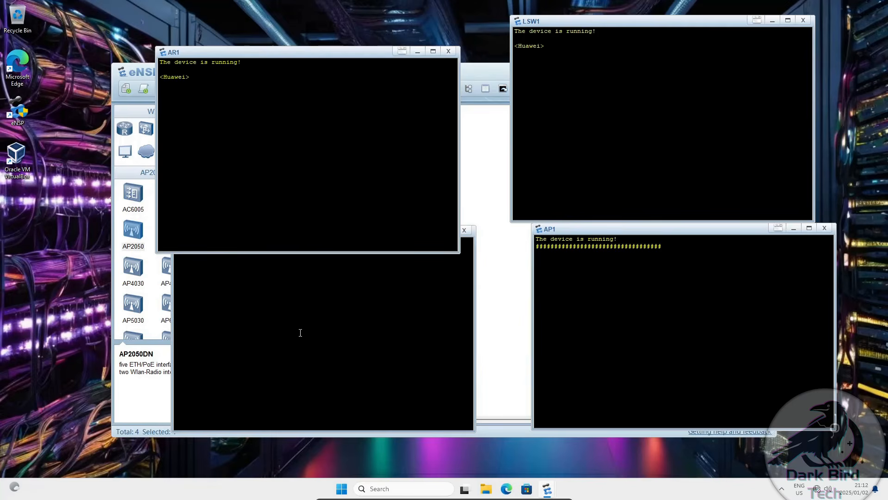
Check that the AR1 and LSW1 consoles respond by sending several empty lines to each.
{"action": "key", "text": "Return"}
{"action": "key", "text": "Return"}
{"action": "key", "text": "Return"}
{"action": "key", "text": "Return"}
{"action": "key", "text": "Return"}
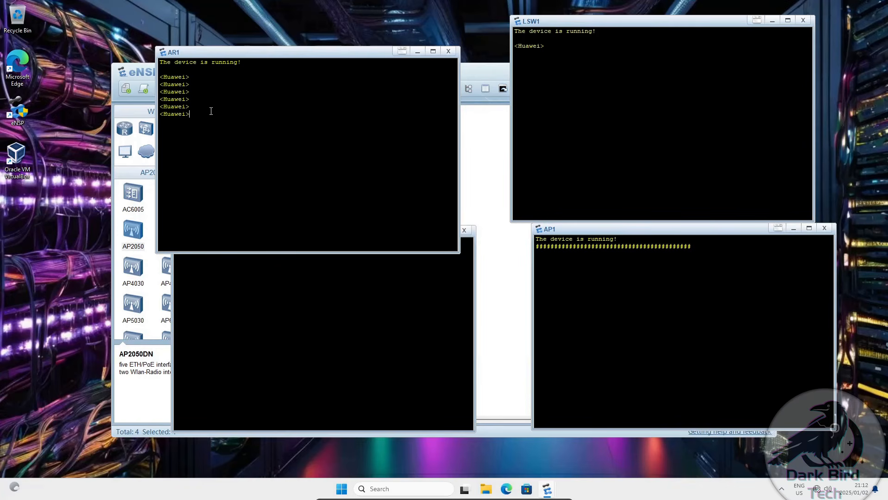
{"action": "left_click_drag", "start_coordinate": [181, 114], "coordinate": [136, 108]}
{"action": "left_click", "coordinate": [582, 84]}
{"action": "key", "text": "Return"}
{"action": "key", "text": "Return"}
{"action": "key", "text": "Return"}
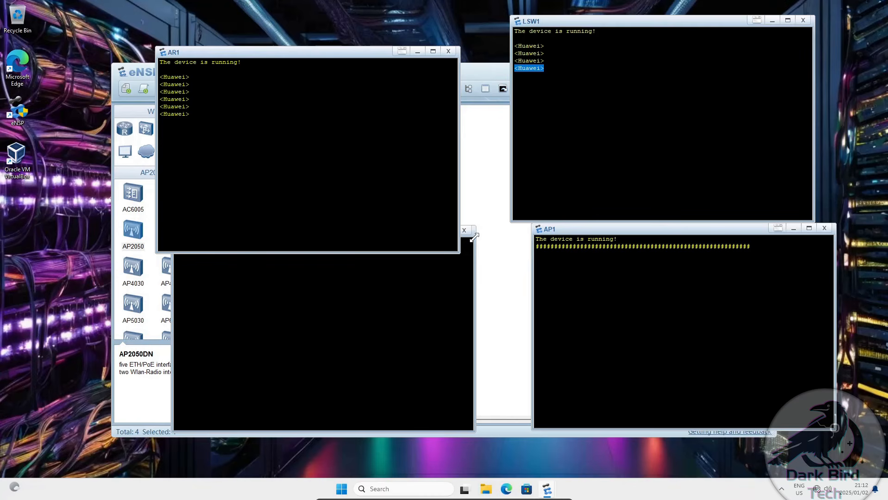
Check that the AP1 and AC1 consoles respond by sending four empty lines to each once they have booted.
{"action": "left_click", "coordinate": [415, 323]}
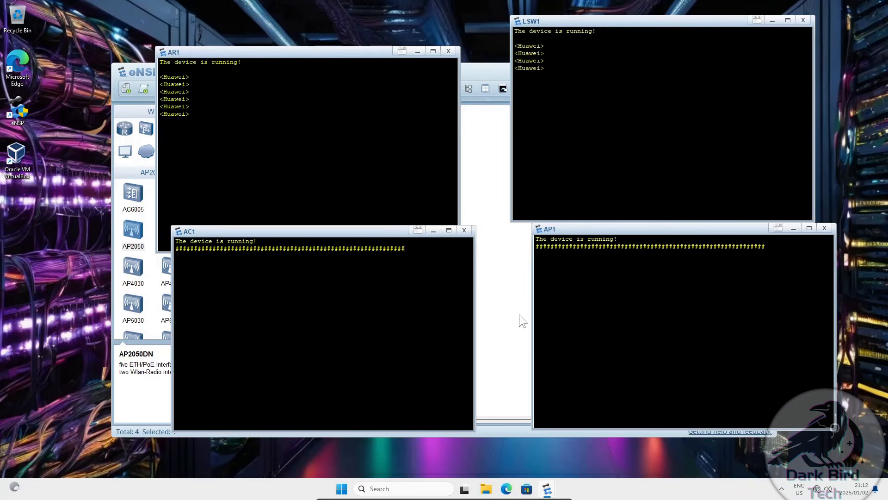
{"action": "left_click", "coordinate": [558, 326]}
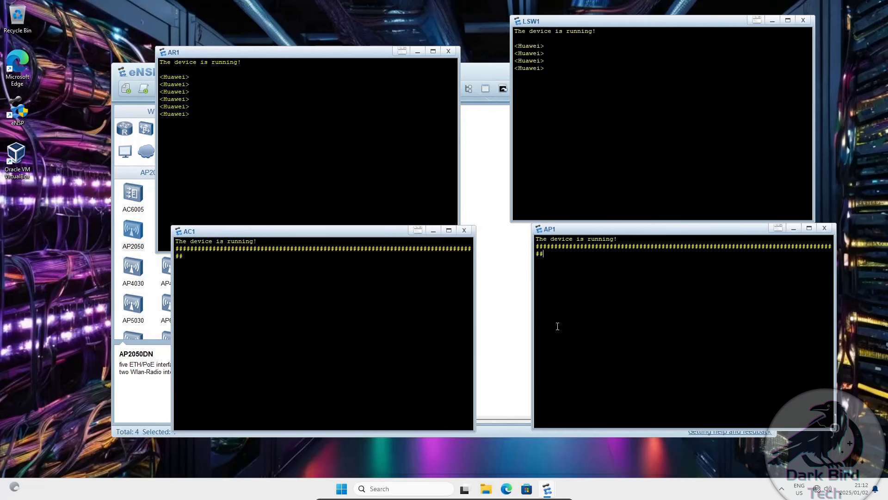
{"action": "key", "text": "Return"}
{"action": "key", "text": "Return"}
{"action": "key", "text": "Return"}
{"action": "key", "text": "Return"}
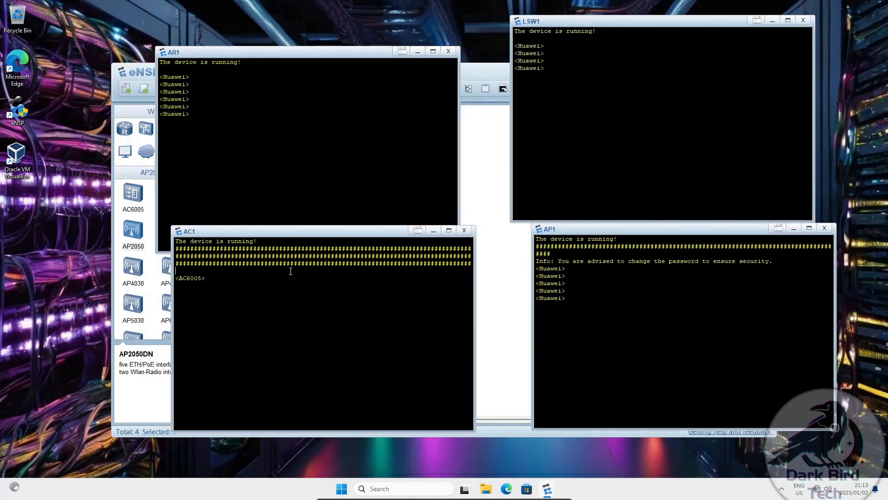
{"action": "key", "text": "Return"}
{"action": "key", "text": "Return"}
{"action": "key", "text": "Return"}
{"action": "key", "text": "Return"}
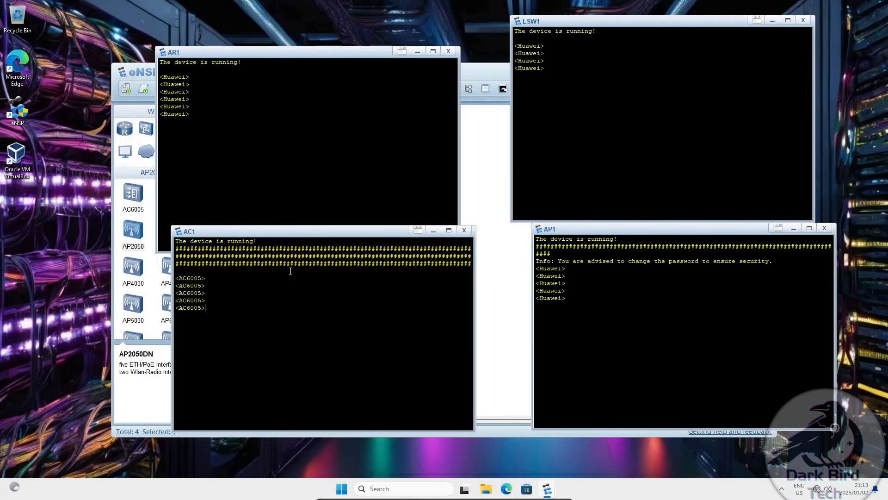
Close the AC1, AR1, LSW1 and AP1 consoles and deselect the devices in the topology.
{"action": "left_click", "coordinate": [464, 231]}
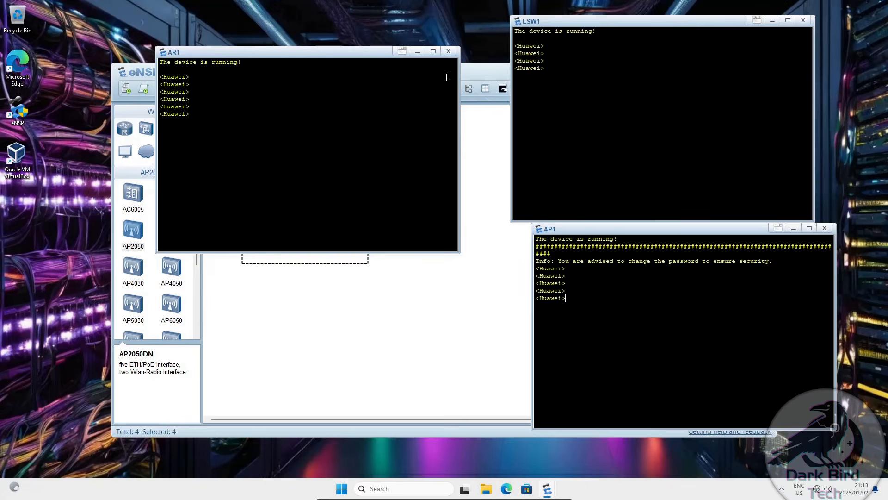
{"action": "left_click", "coordinate": [448, 51]}
{"action": "left_click", "coordinate": [804, 21]}
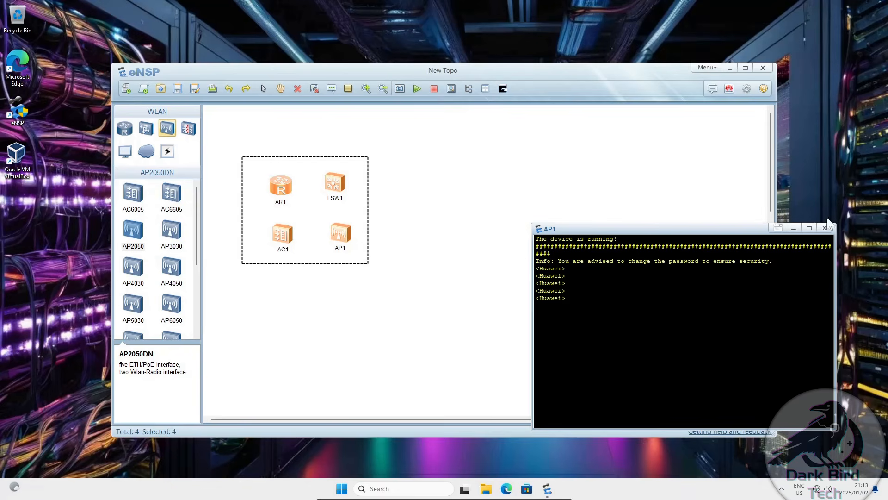
{"action": "left_click", "coordinate": [827, 227]}
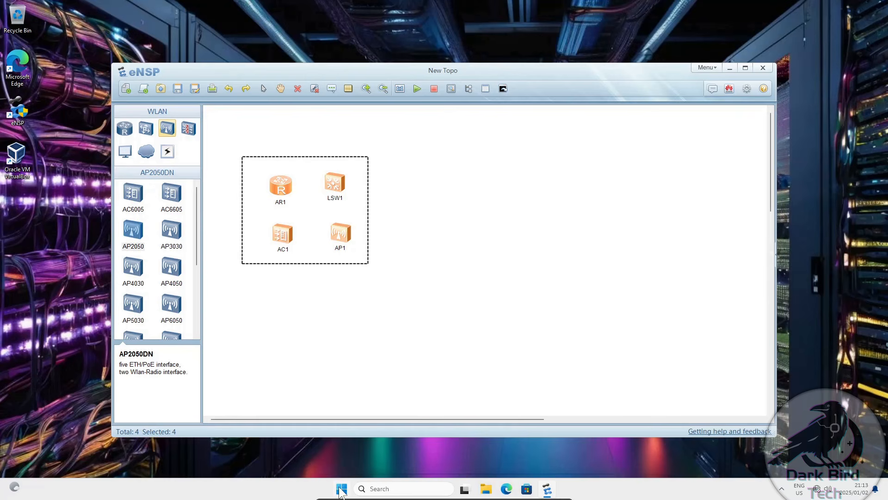
{"action": "left_click", "coordinate": [464, 355]}
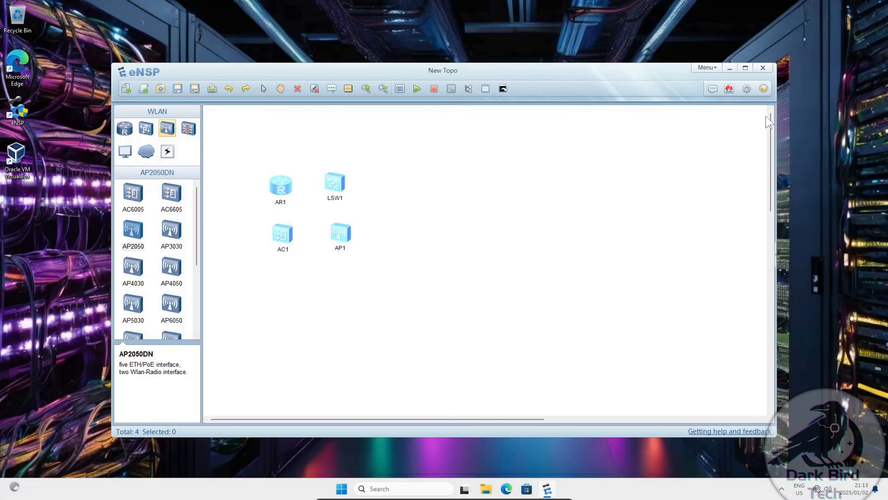
Find the Windows Core isolation settings, check the Memory integrity state and close Windows Security.
{"action": "left_click", "coordinate": [341, 488]}
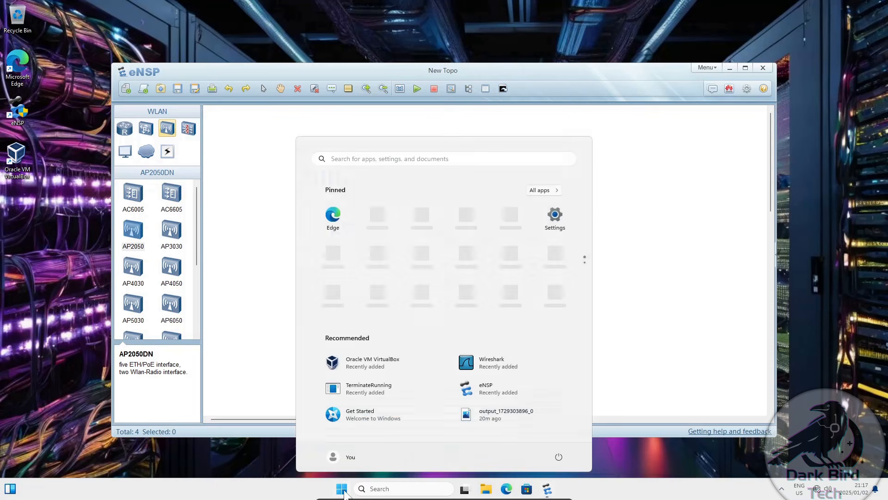
{"action": "type", "text": "core isolation"}
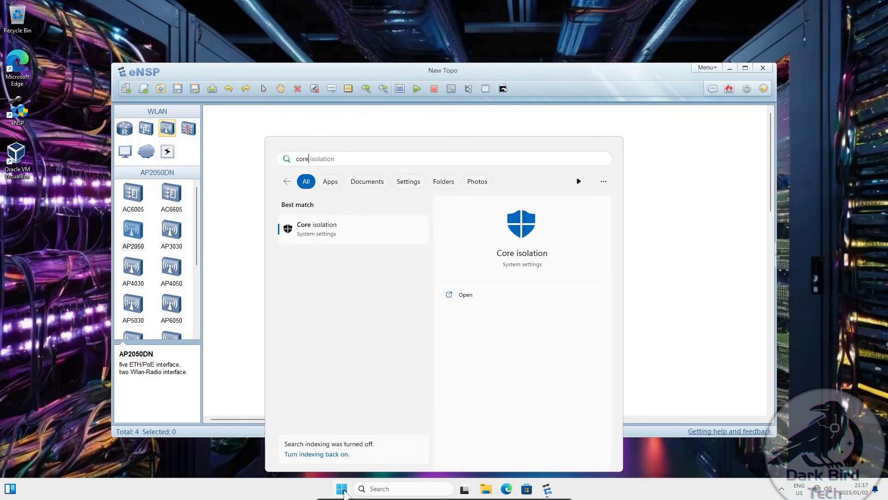
{"action": "left_click", "coordinate": [306, 238]}
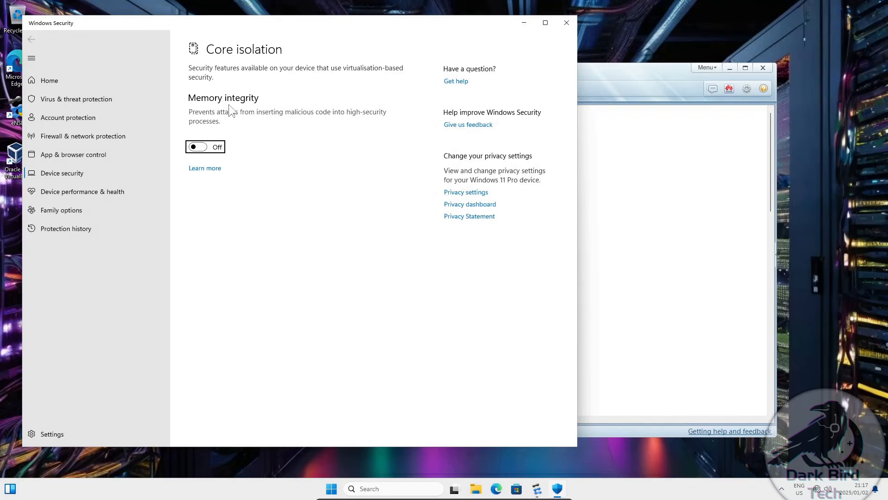
{"action": "left_click", "coordinate": [566, 23]}
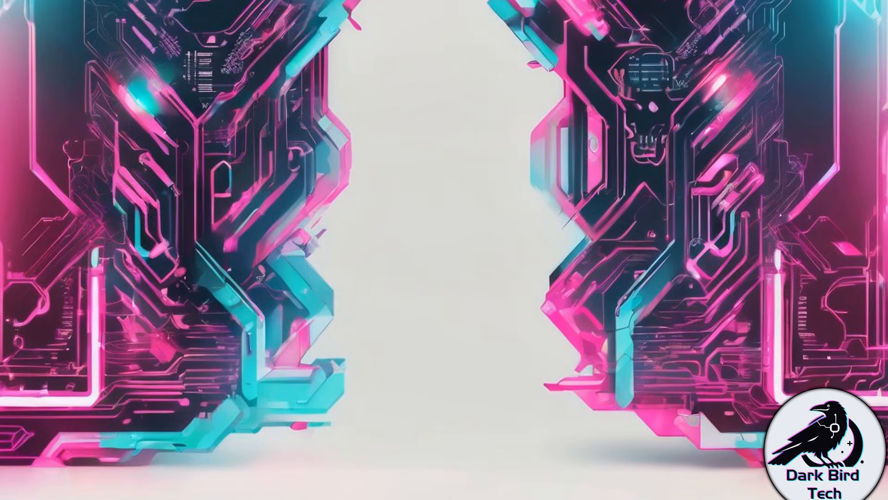